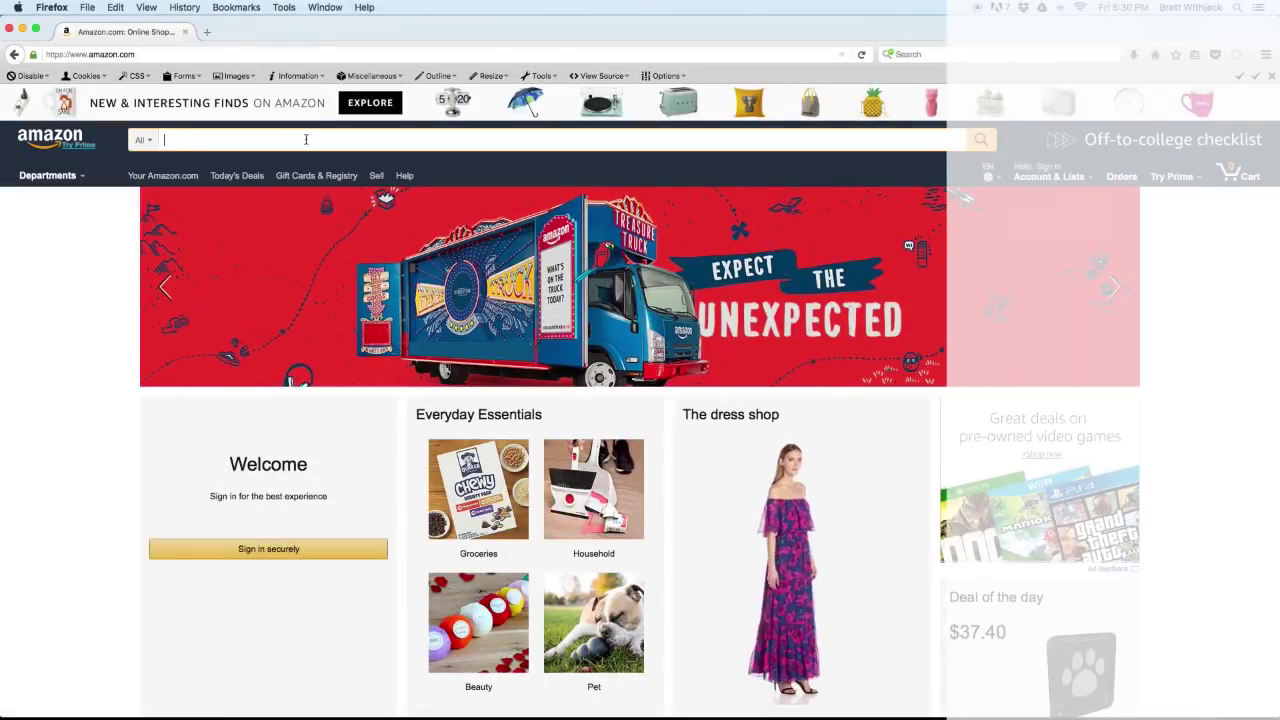
Search Amazon for 'raspberry pi 3', browse the results, and open the SanDisk Ultra microSD card listing
text(raspberry pi 3)
key(Return)
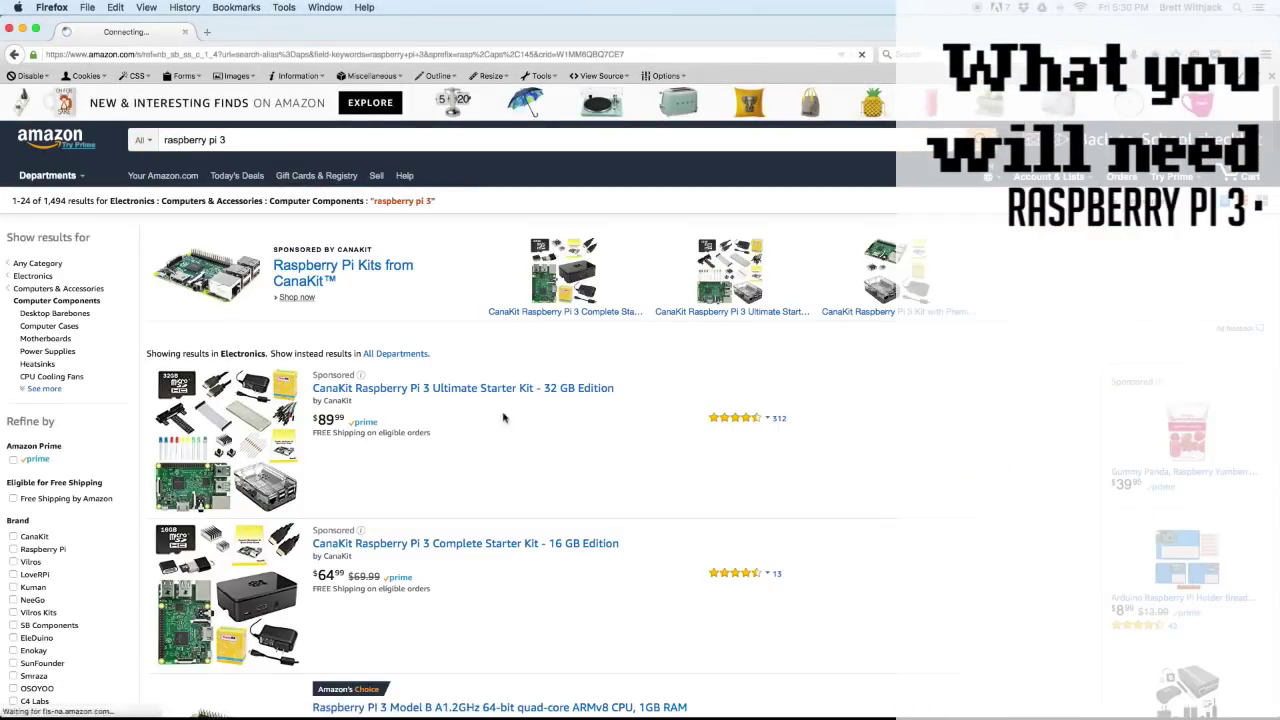
scroll(503, 418, down, 10)
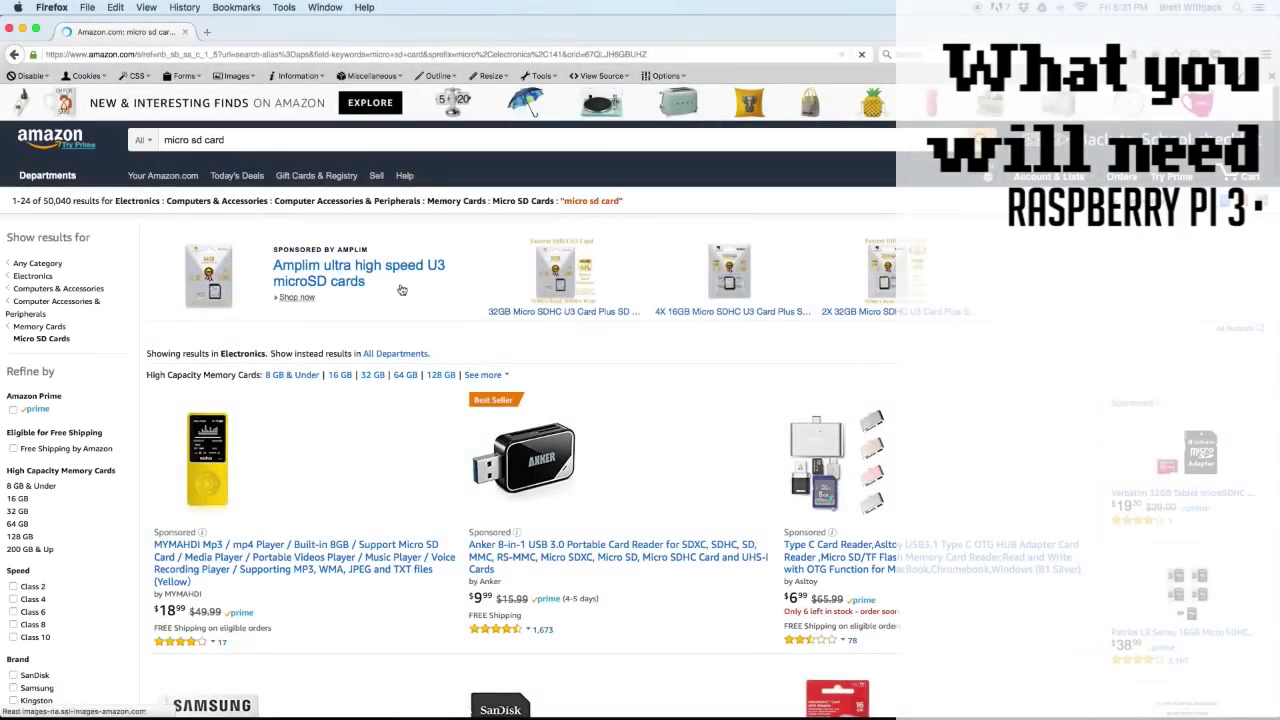
scroll(405, 295, down, 5)
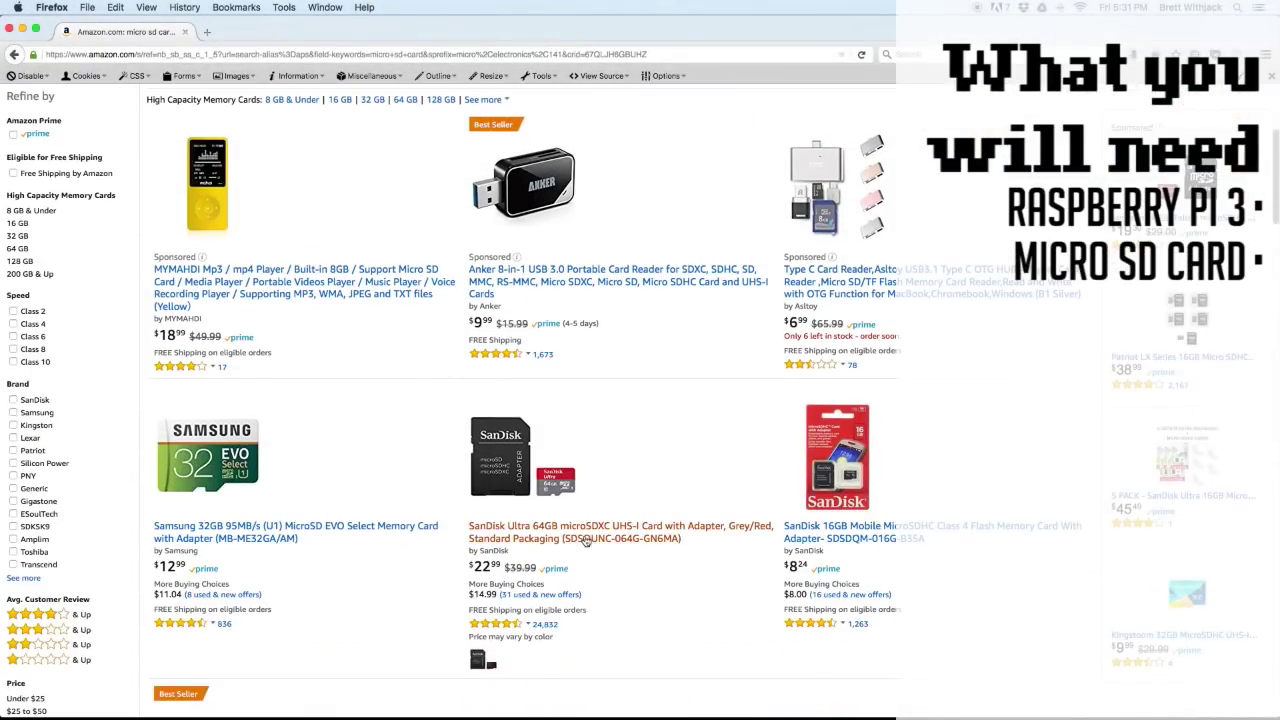
click(585, 540)
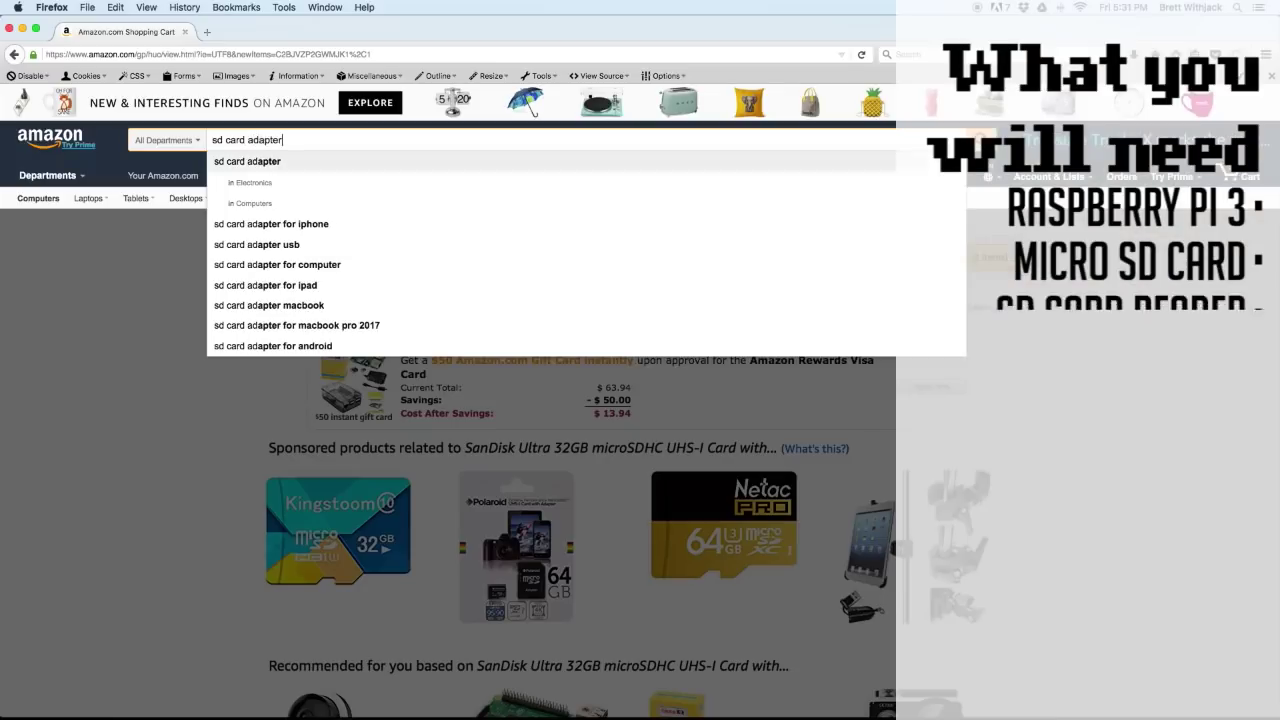
Search for 'sd card adapter', browse the results, and open the XCSOURCE arcade kit page
key(Down)
key(Down)
key(Return)
scroll(504, 458, down, 5)
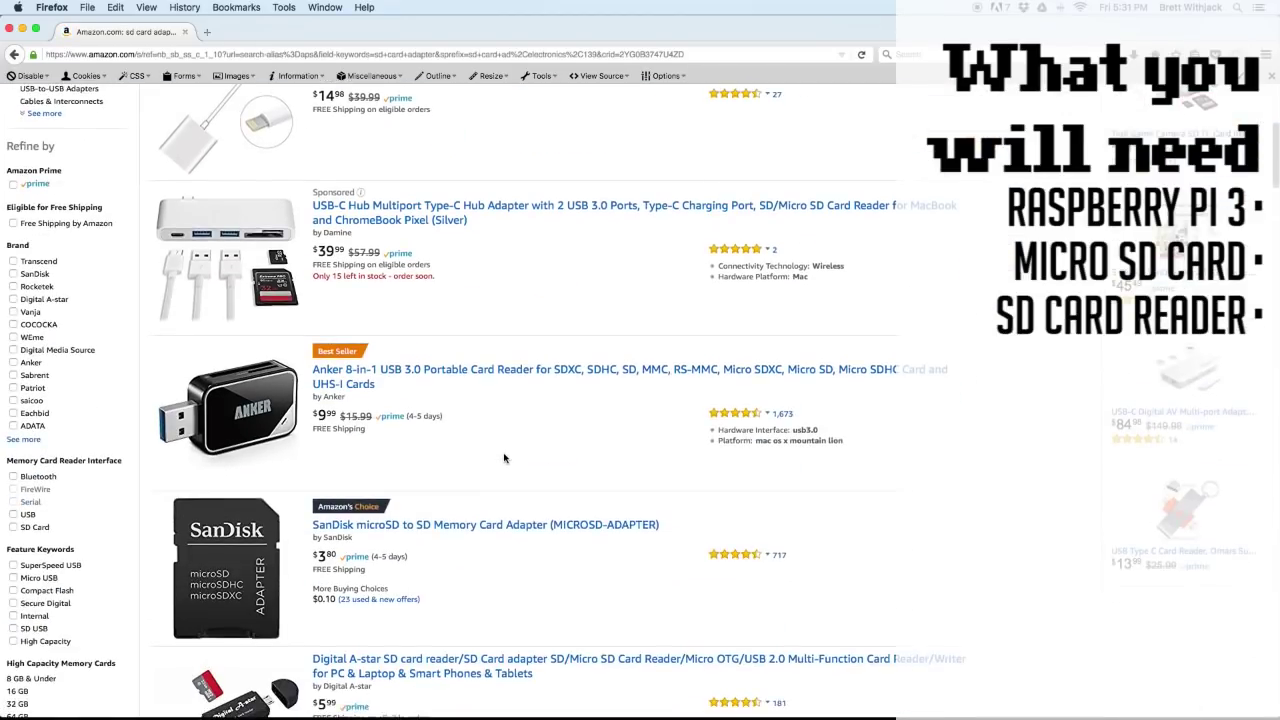
scroll(504, 458, down, 5)
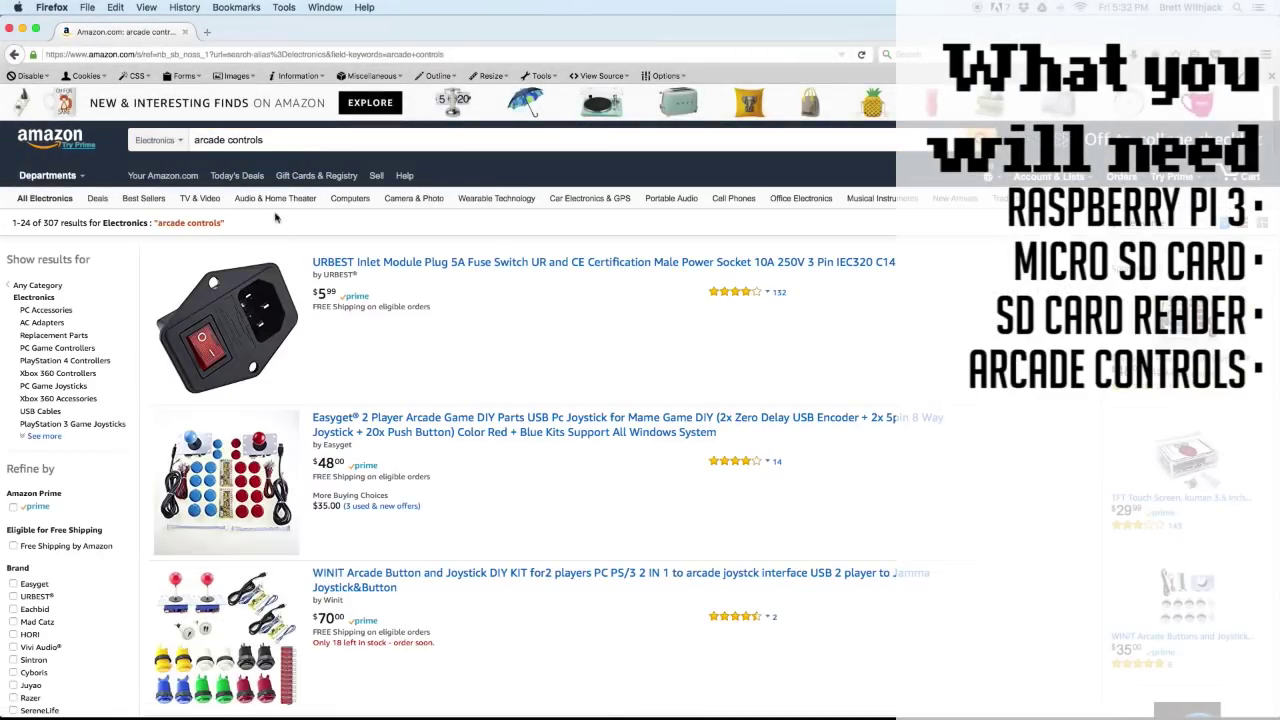
scroll(461, 307, down, 5)
scroll(461, 307, down, 3)
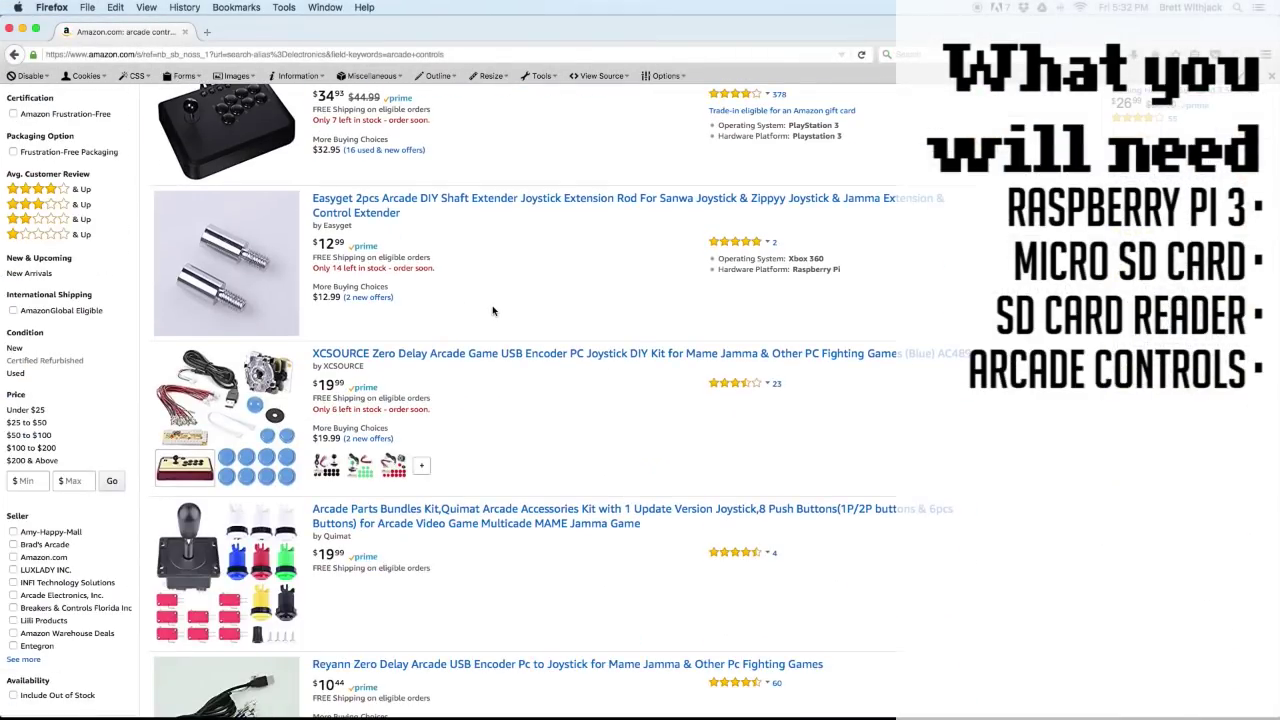
scroll(492, 311, down, 1)
click(489, 290)
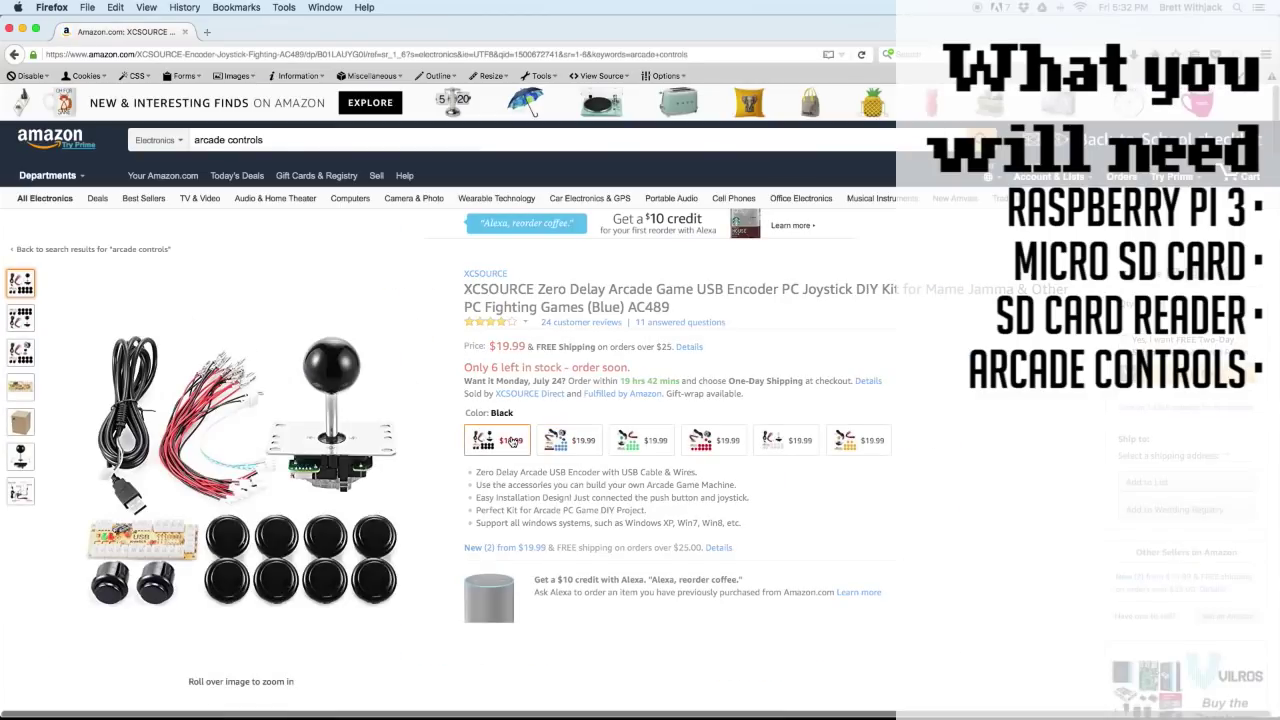
Compare the XCSOURCE kit's white AC426 and AC427 colour versions and read further down the page
click(512, 441)
click(800, 441)
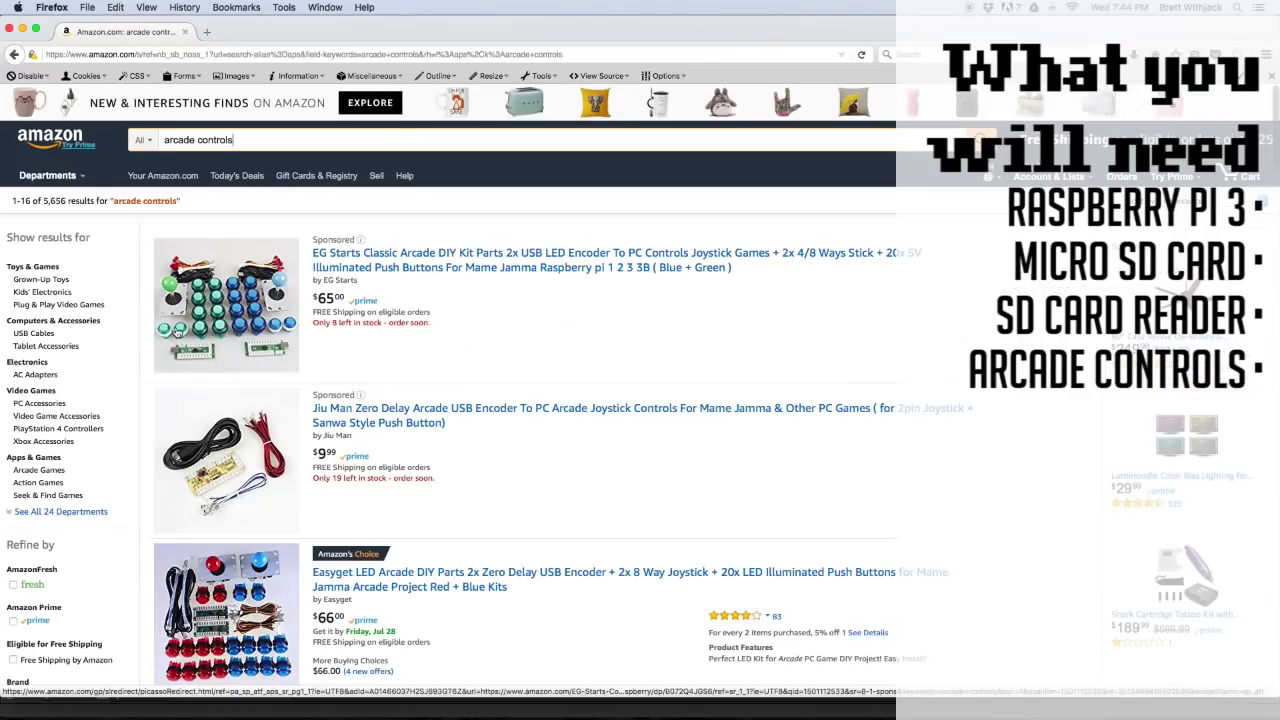
scroll(240, 346, down, 3)
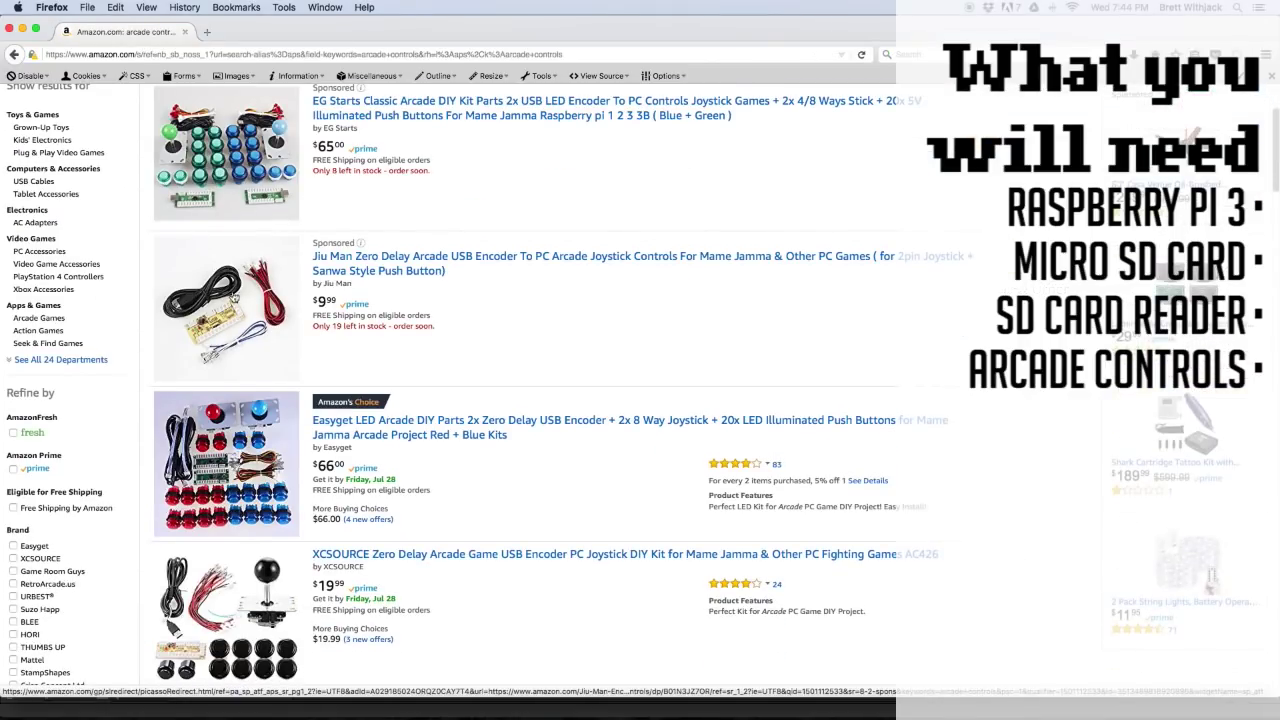
scroll(199, 320, down, 3)
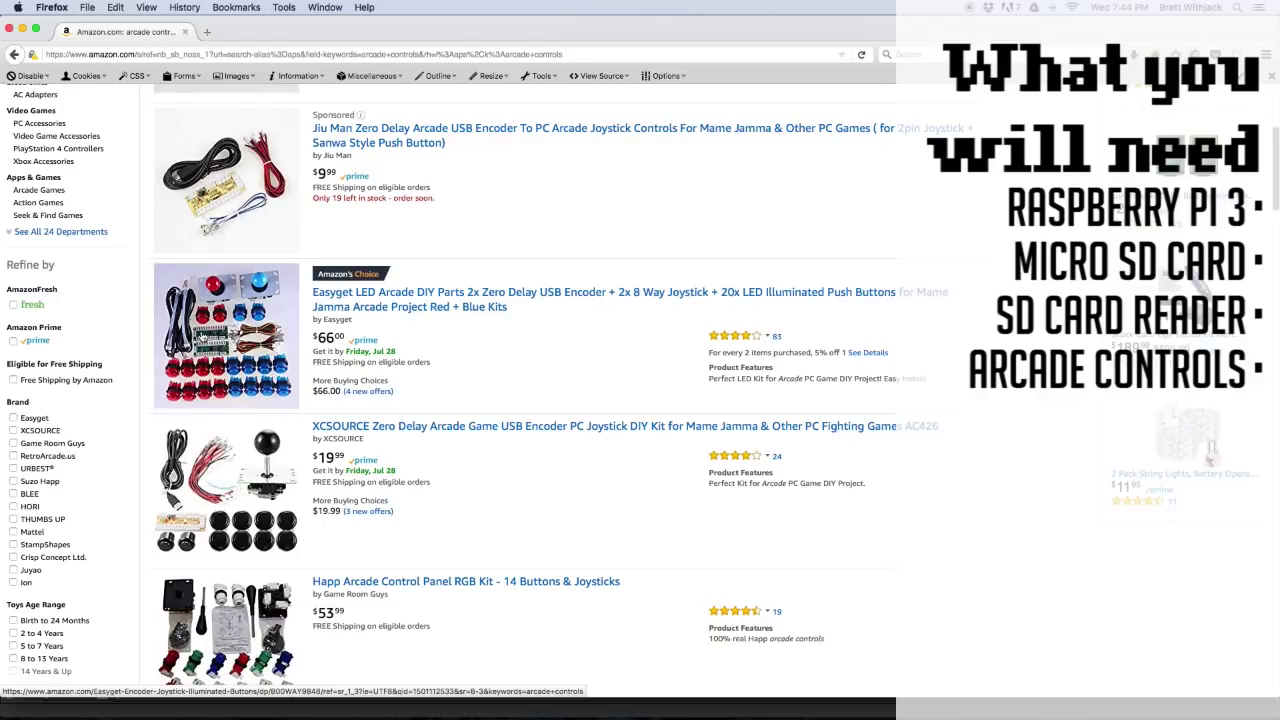
scroll(200, 336, down, 4)
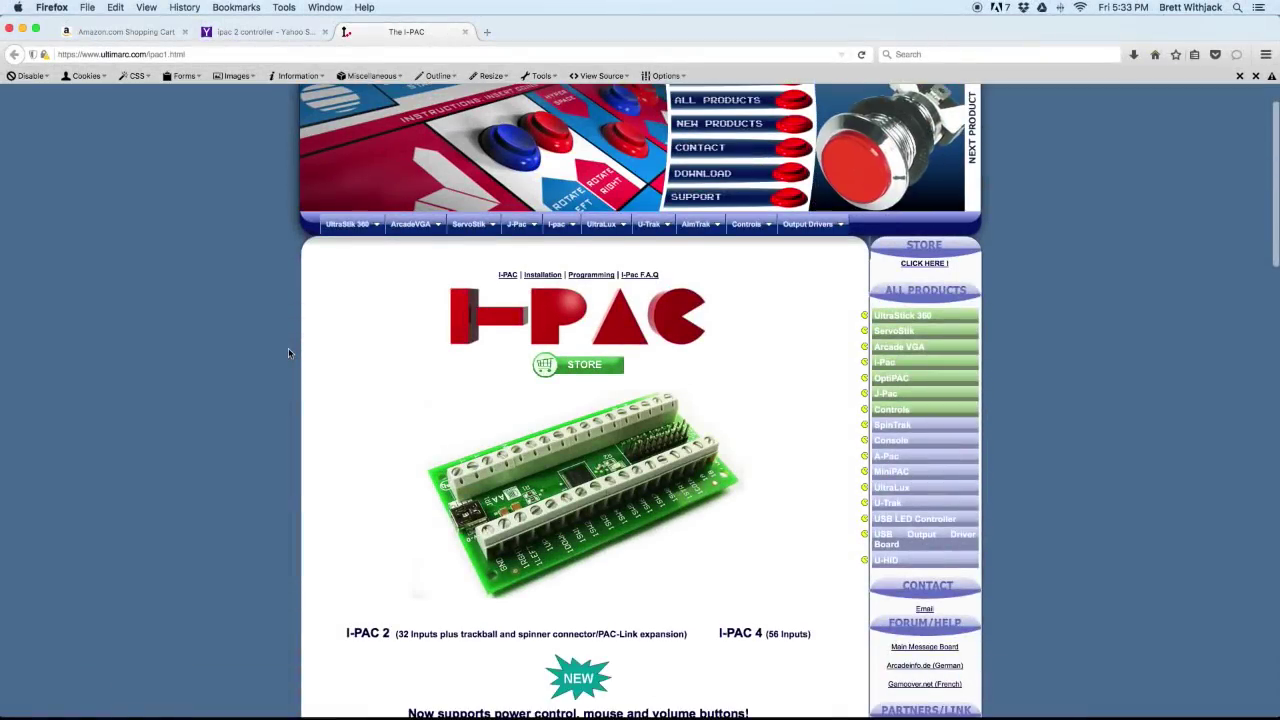
scroll(288, 350, down, 2)
scroll(289, 347, down, 3)
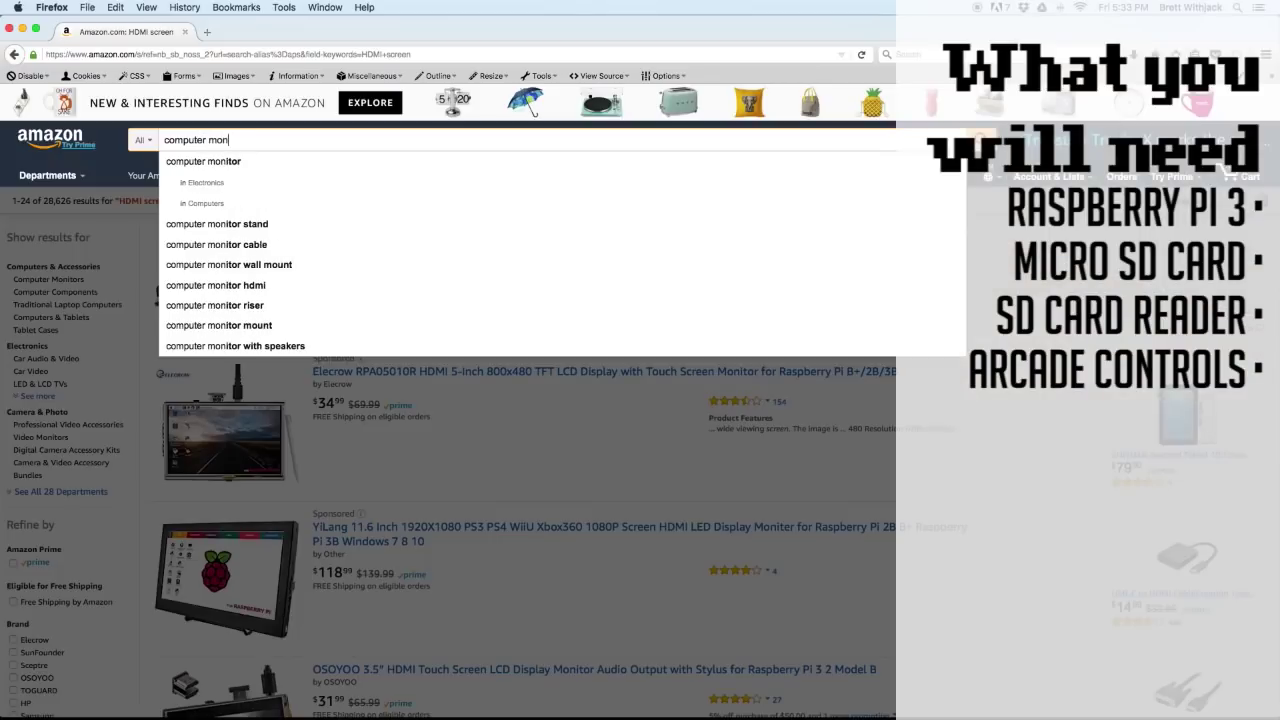
Run the 'computer monitor' search, browse the results, and select the old search text
key(Return)
scroll(471, 292, down, 5)
scroll(471, 292, down, 15)
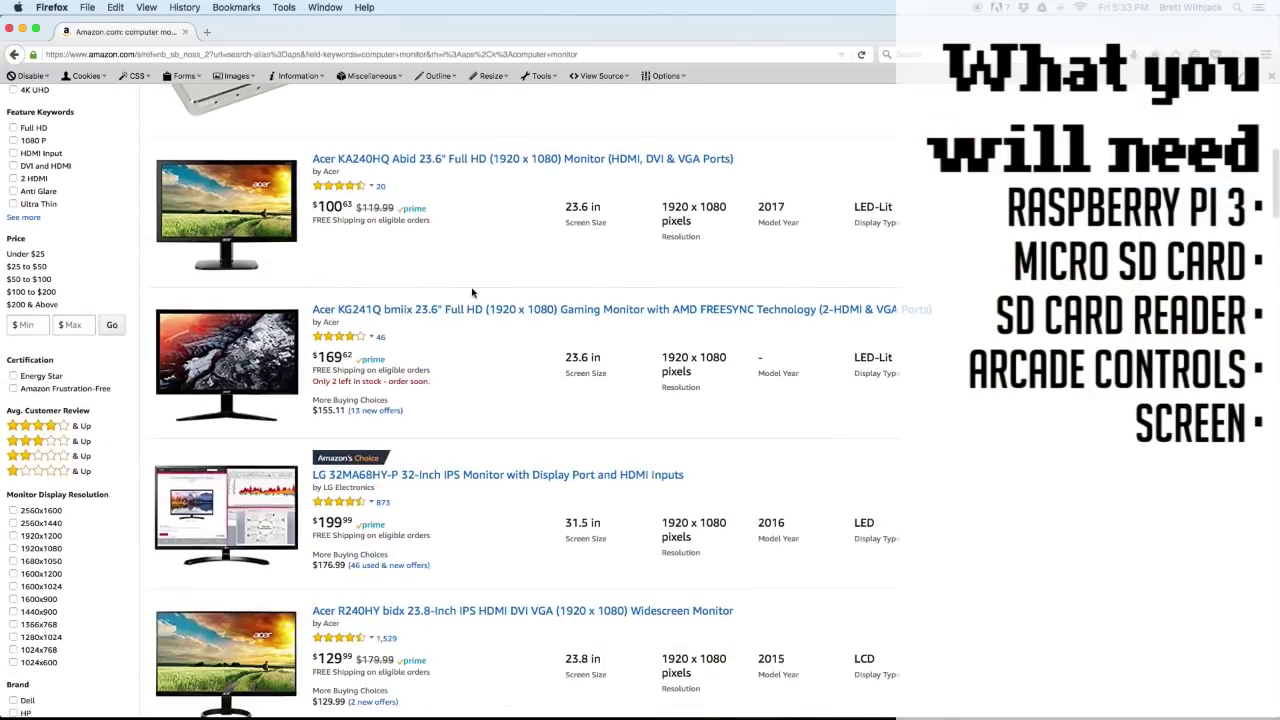
scroll(471, 292, down, 10)
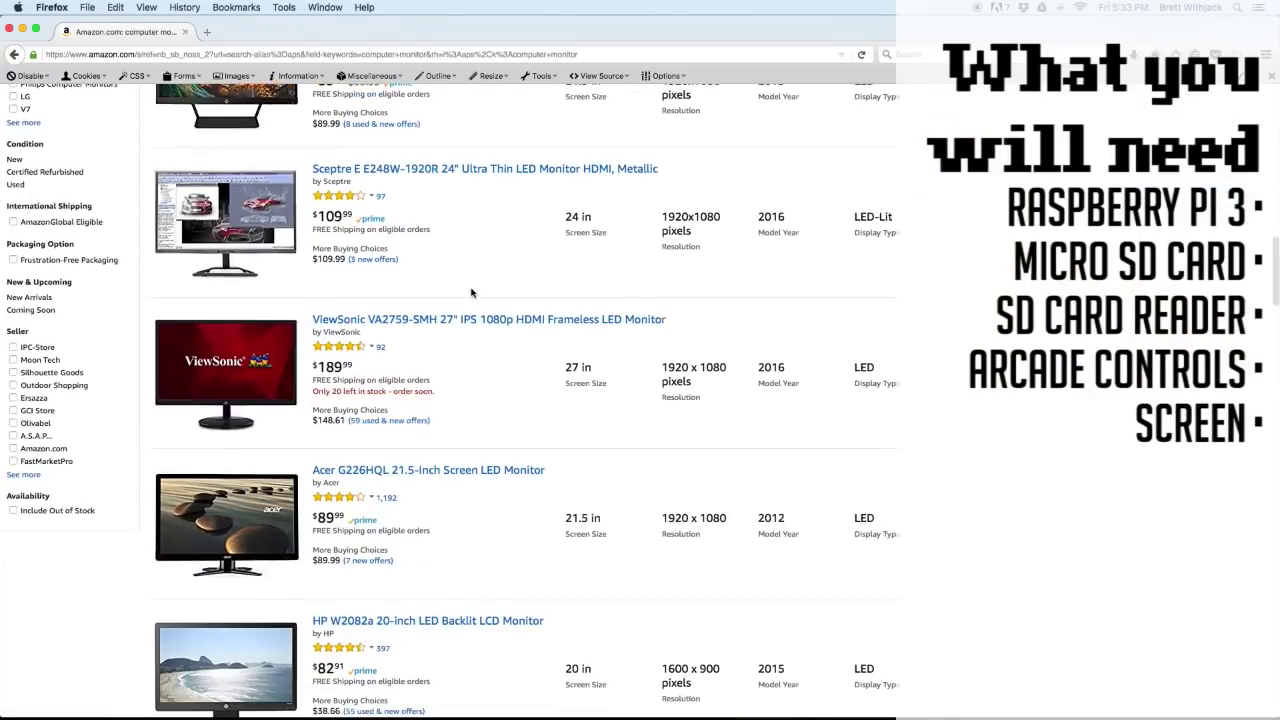
drag(290, 140, 218, 142)
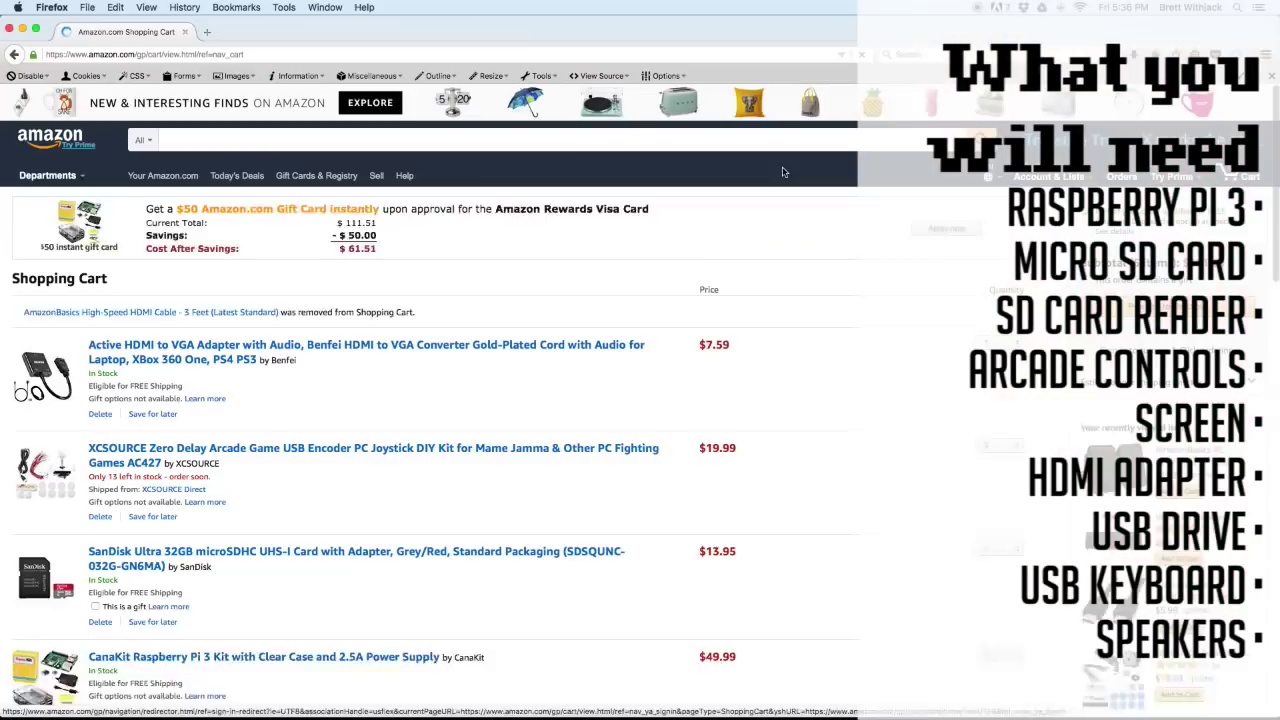
Scroll down through the shopping cart contents
scroll(835, 264, down, 2)
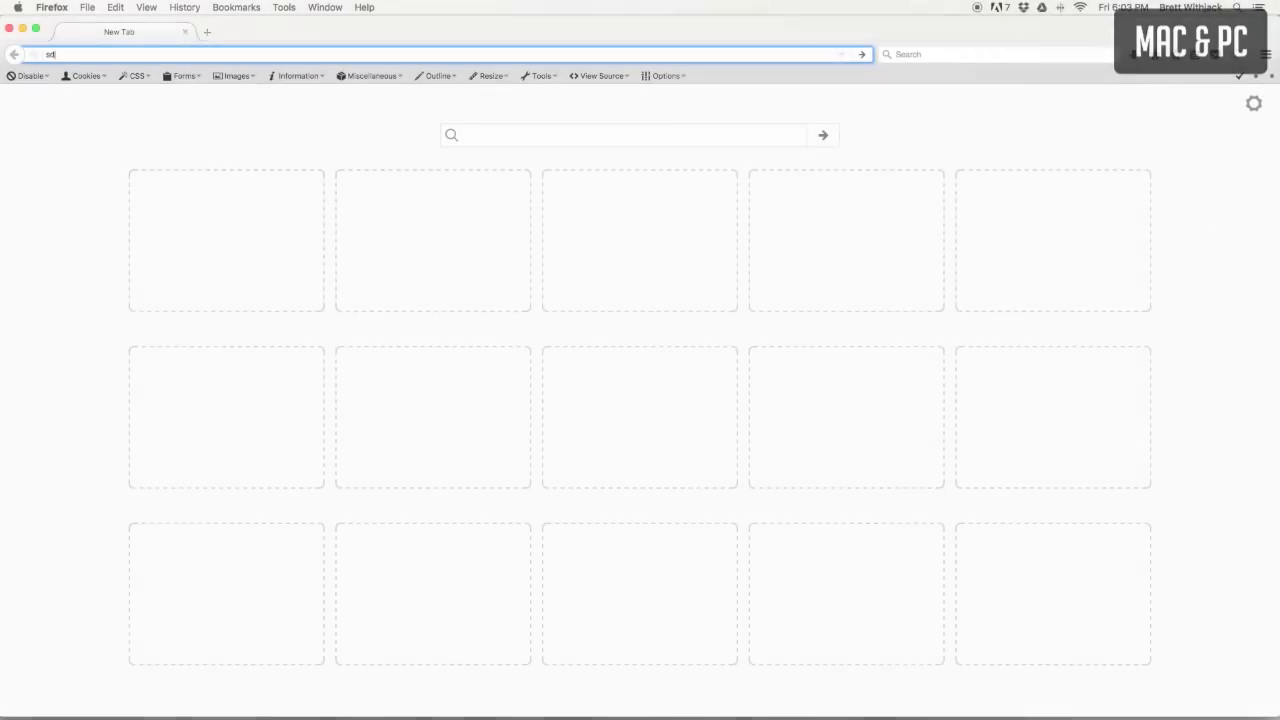
Go to sdcard.org/downloads, accept the Mac formatter license and download it
text(d.org/downloads/)
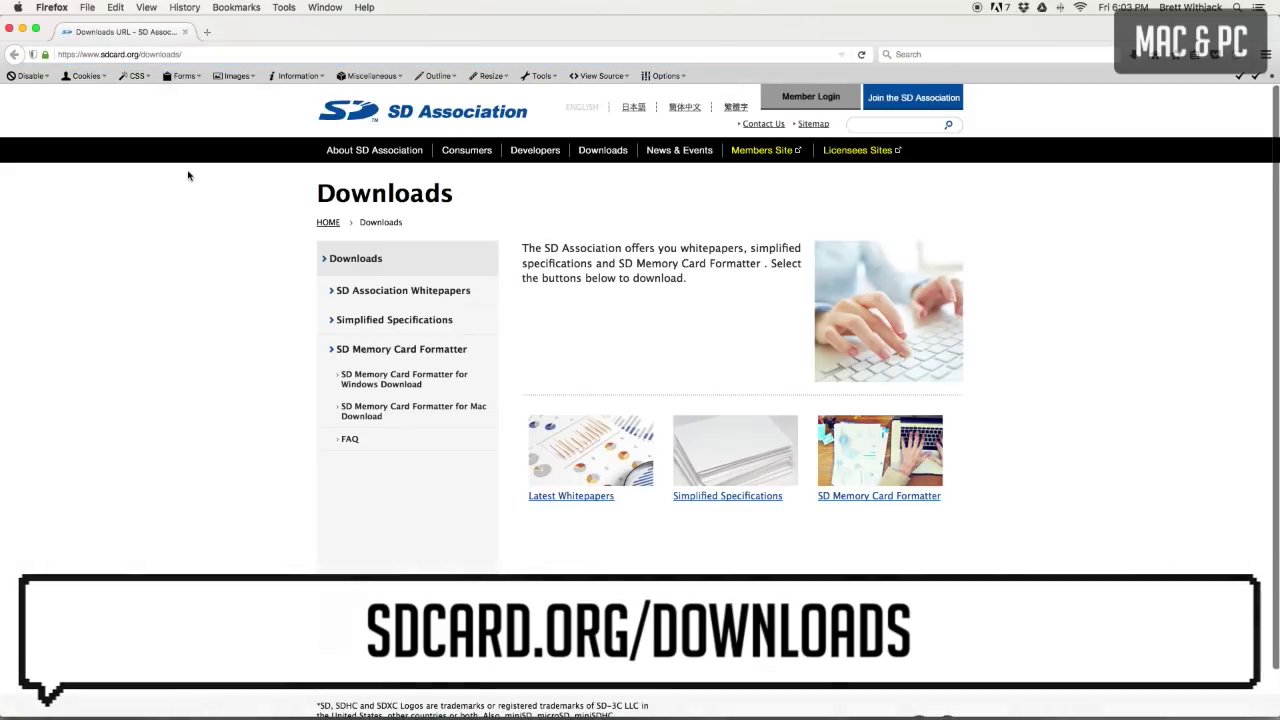
click(379, 411)
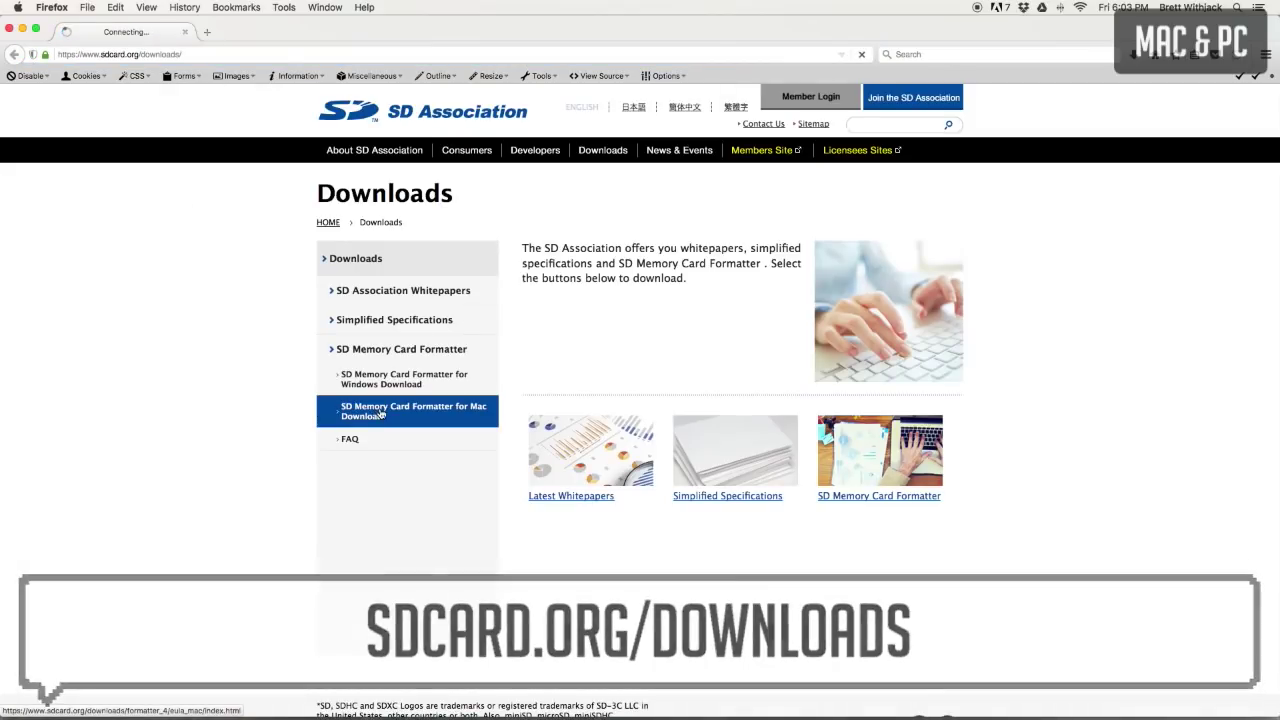
scroll(748, 310, down, 15)
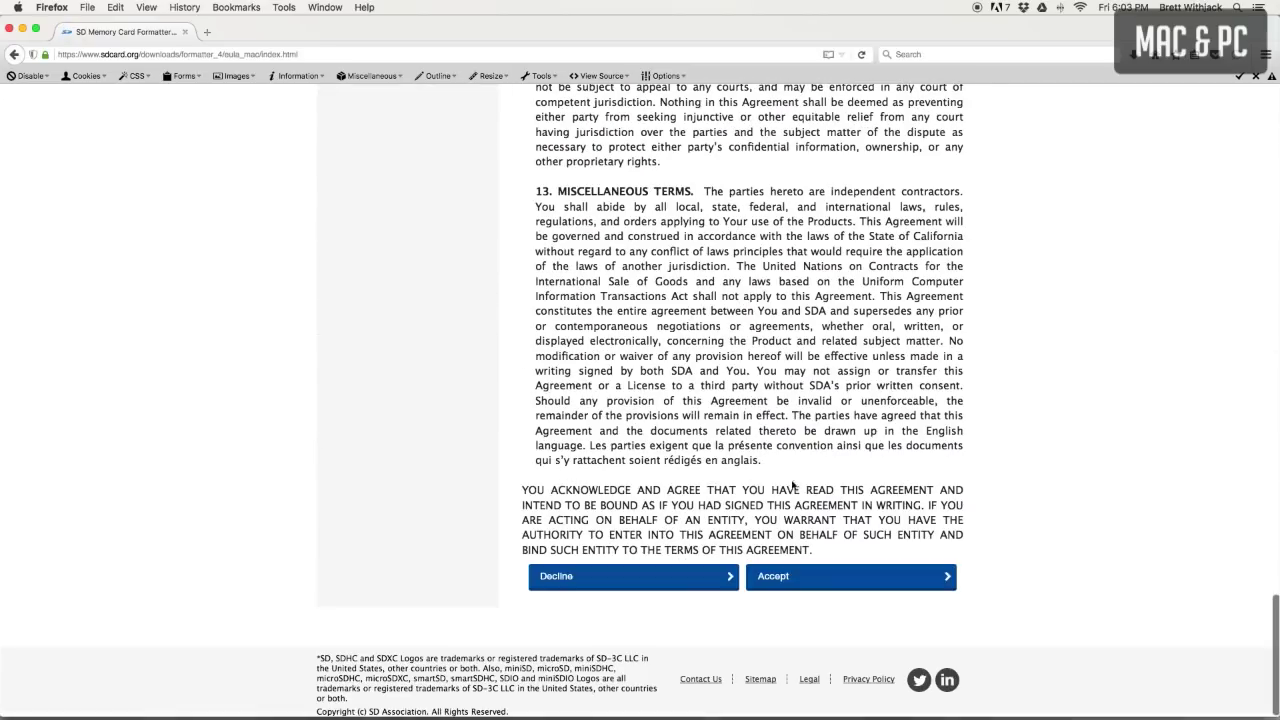
click(800, 576)
Install SD Card Formatter, agreeing to the license and authorizing with the account password
click(420, 426)
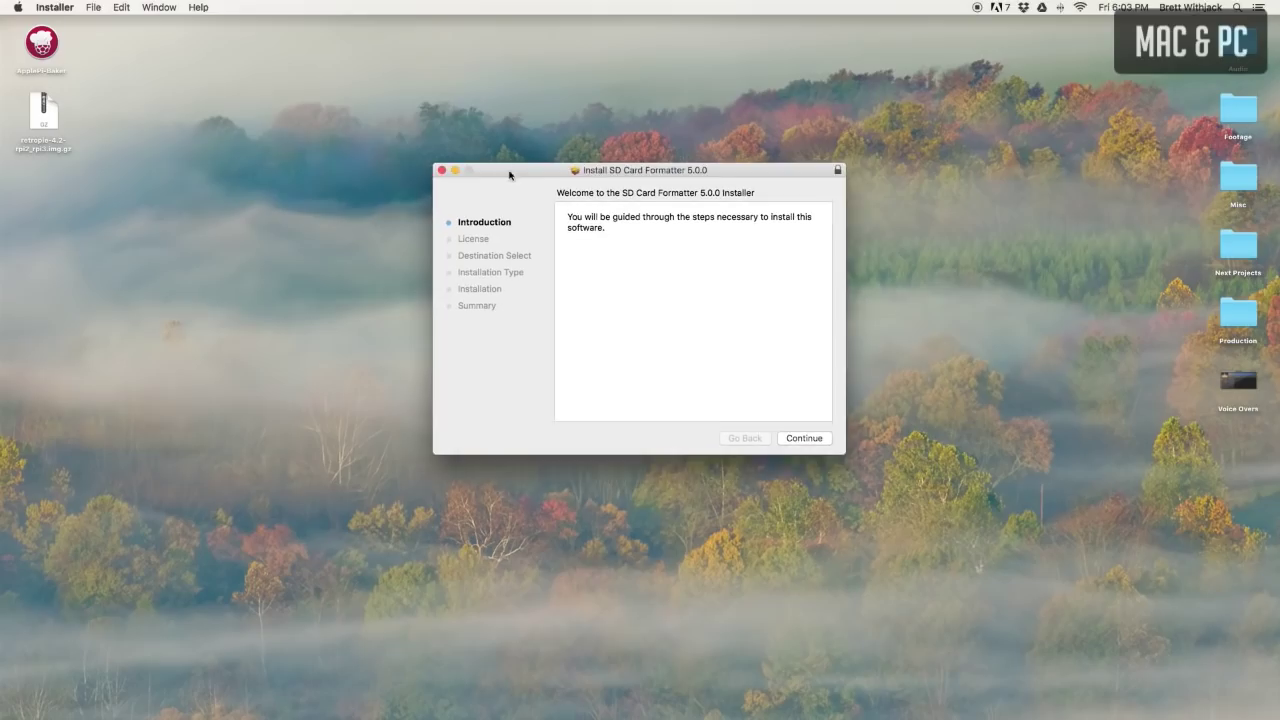
click(806, 438)
click(806, 438)
click(772, 277)
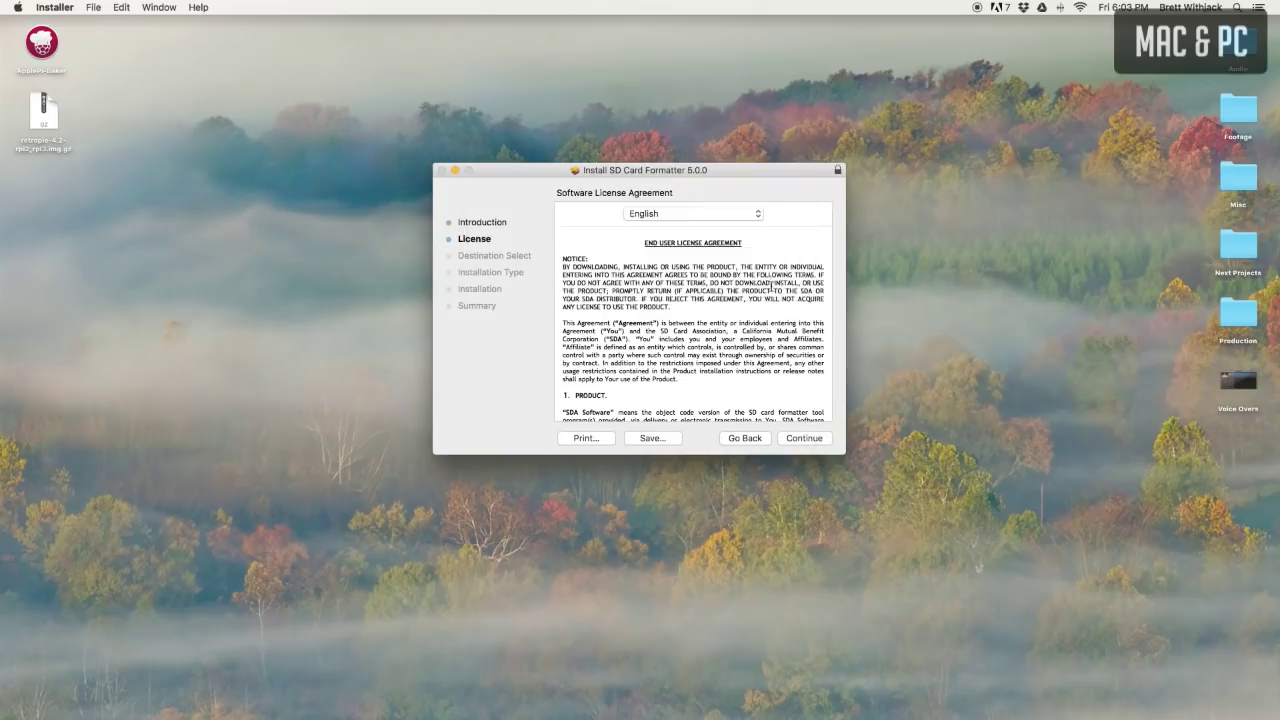
click(809, 438)
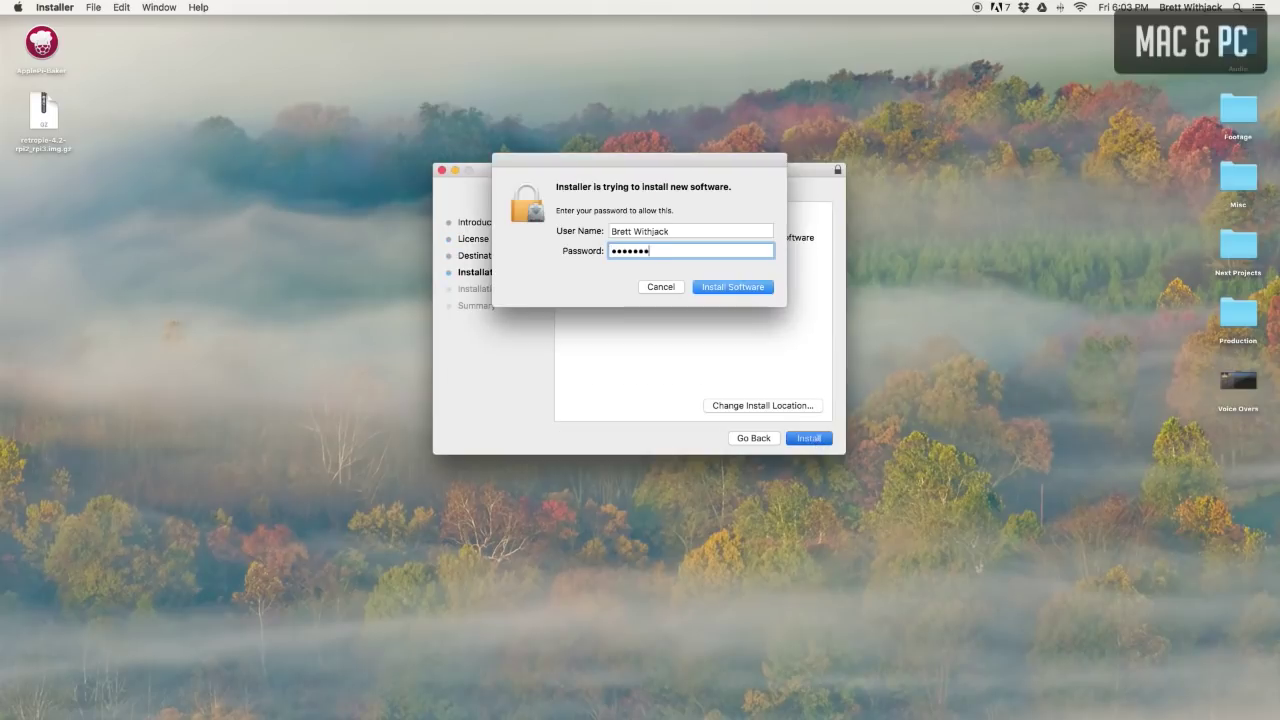
click(721, 288)
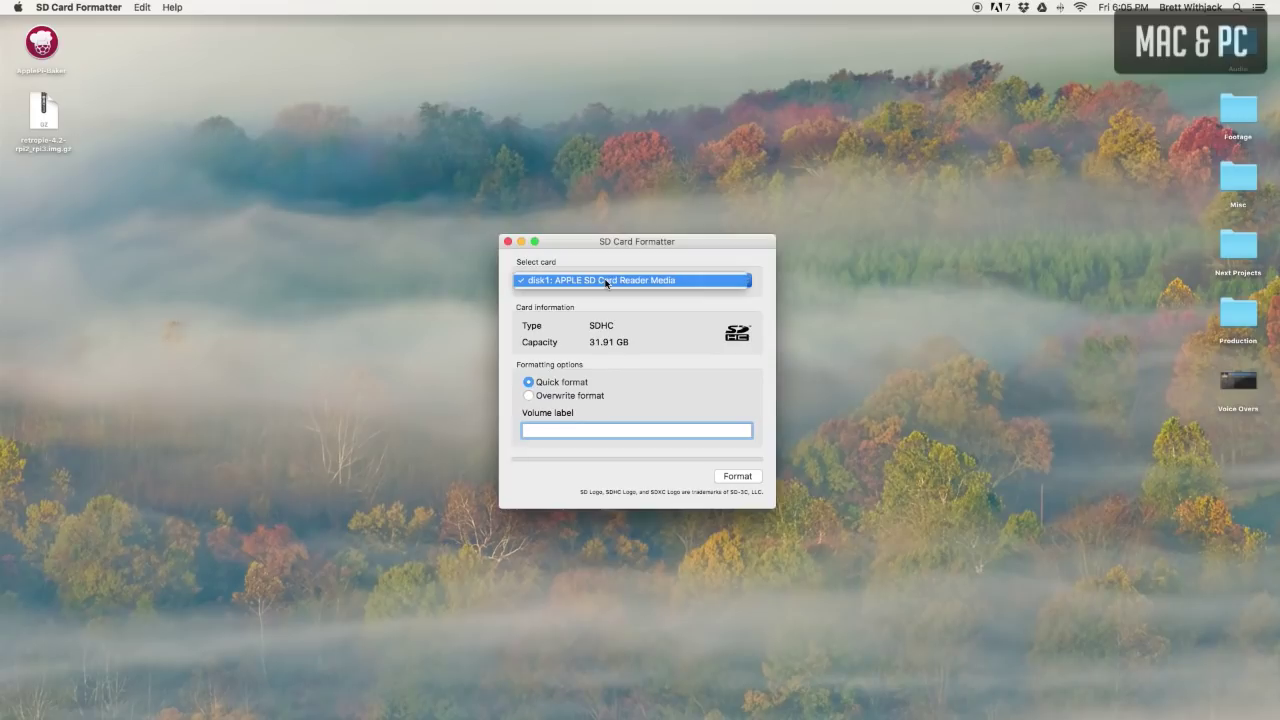
Label the card RetroPie and format it, confirming the erase and authorizing with the password
text(RetroPie)
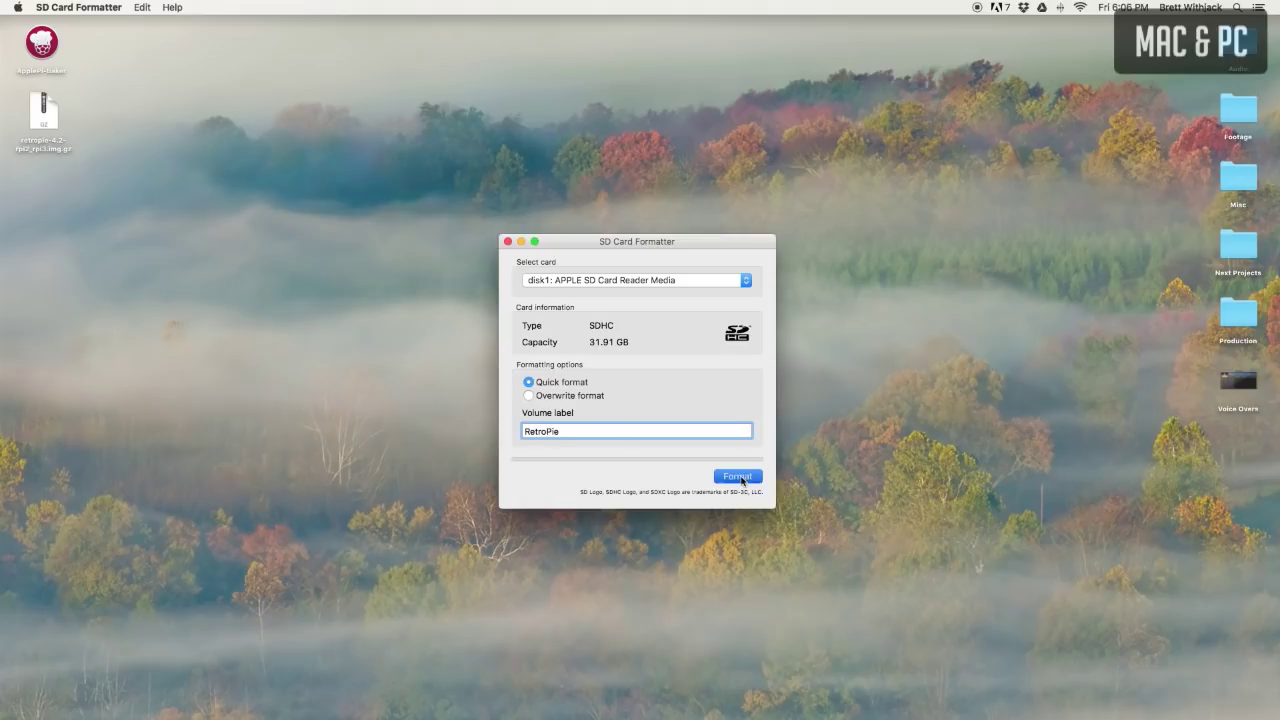
click(738, 477)
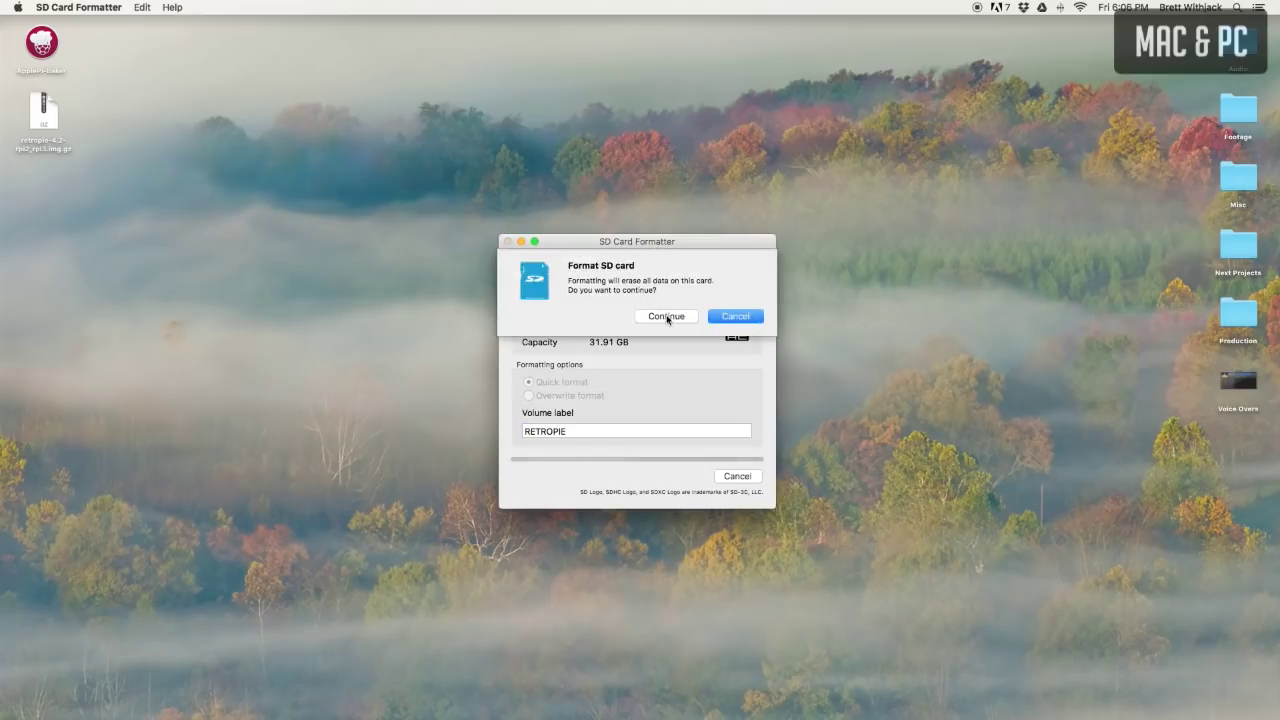
key(Return)
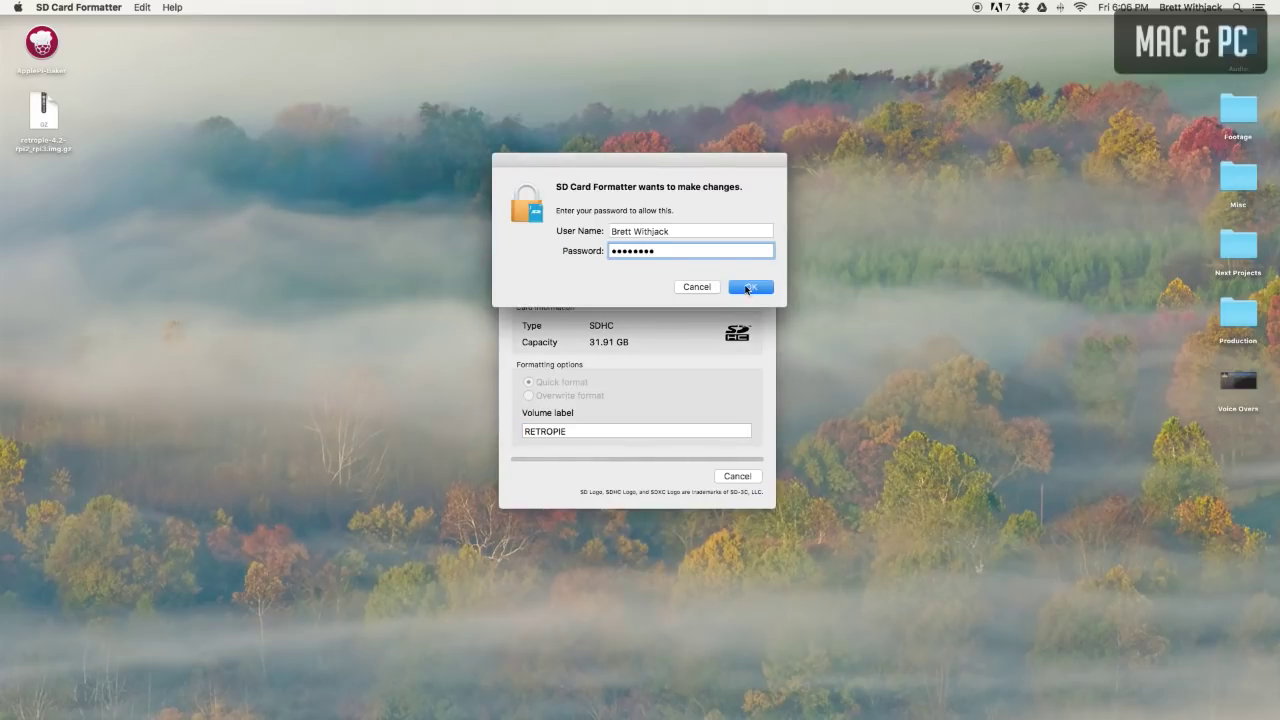
click(749, 287)
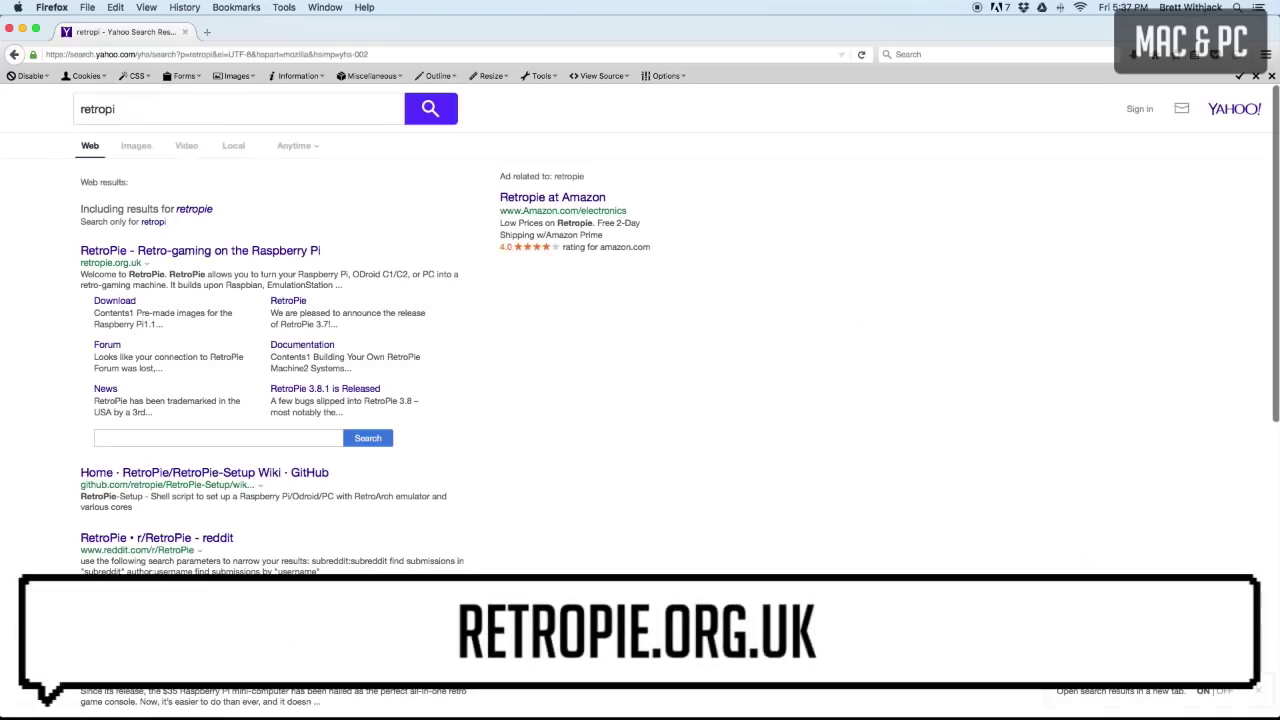
Open retropie.org.uk and download the RetroPie image for Raspberry Pi 2/3
click(285, 254)
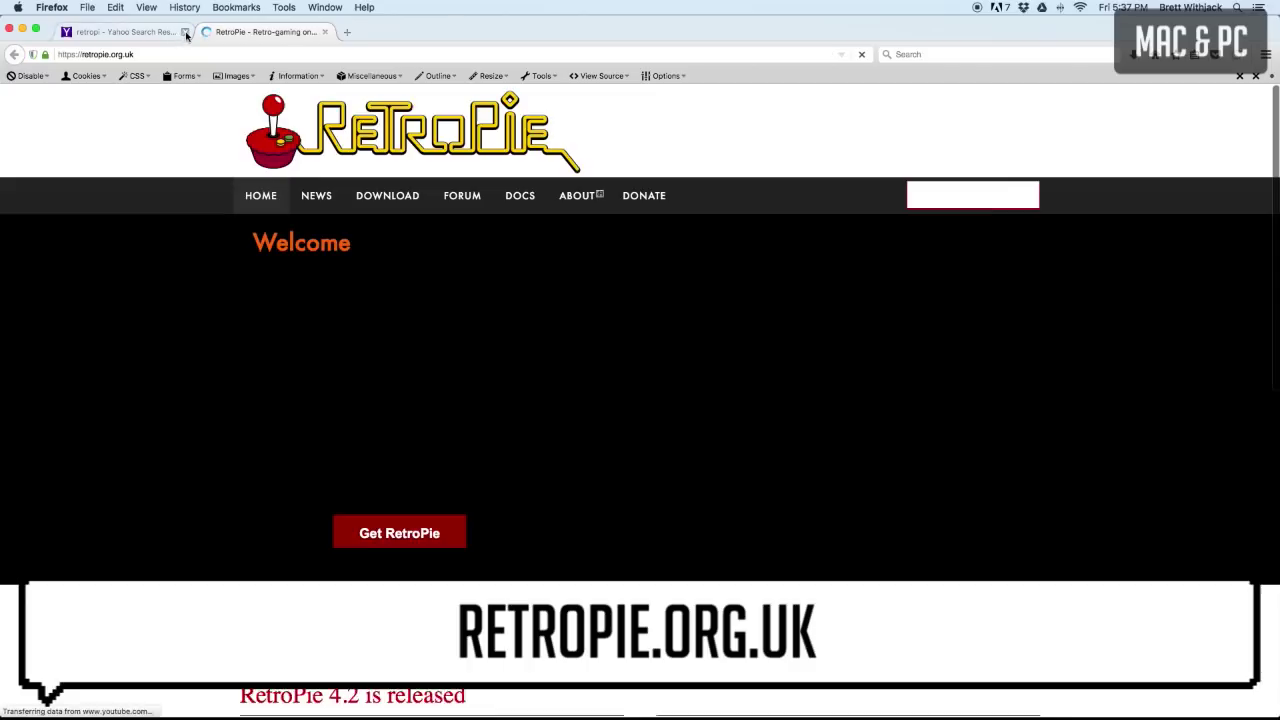
click(185, 32)
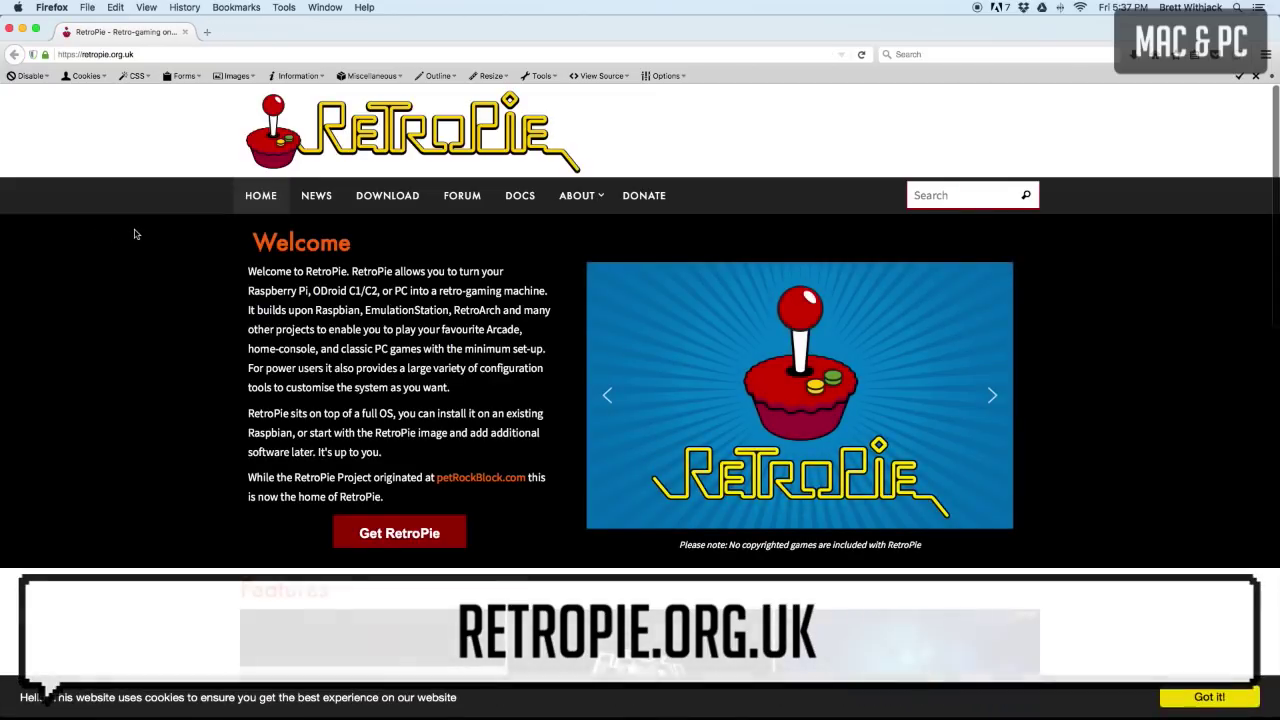
click(387, 195)
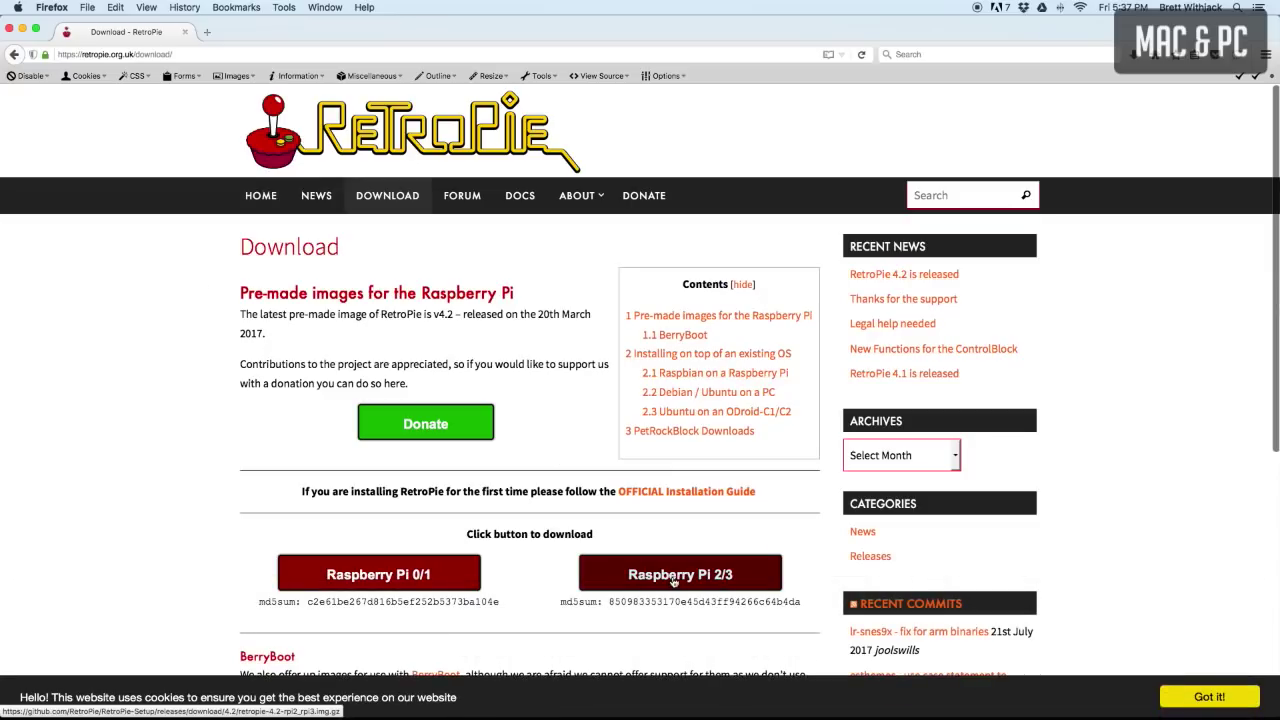
click(672, 580)
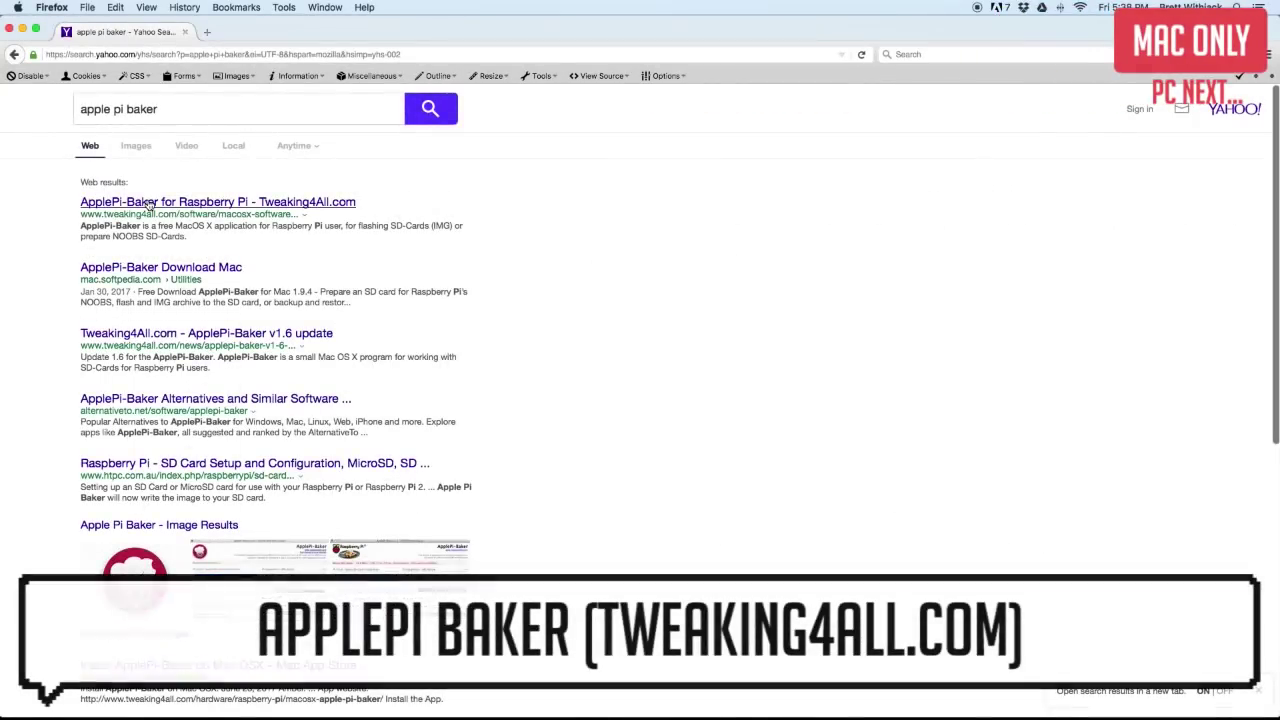
Download ApplePi-Baker.zip from the Tweaking4All ApplePi-Baker page
click(200, 202)
scroll(609, 200, down, 15)
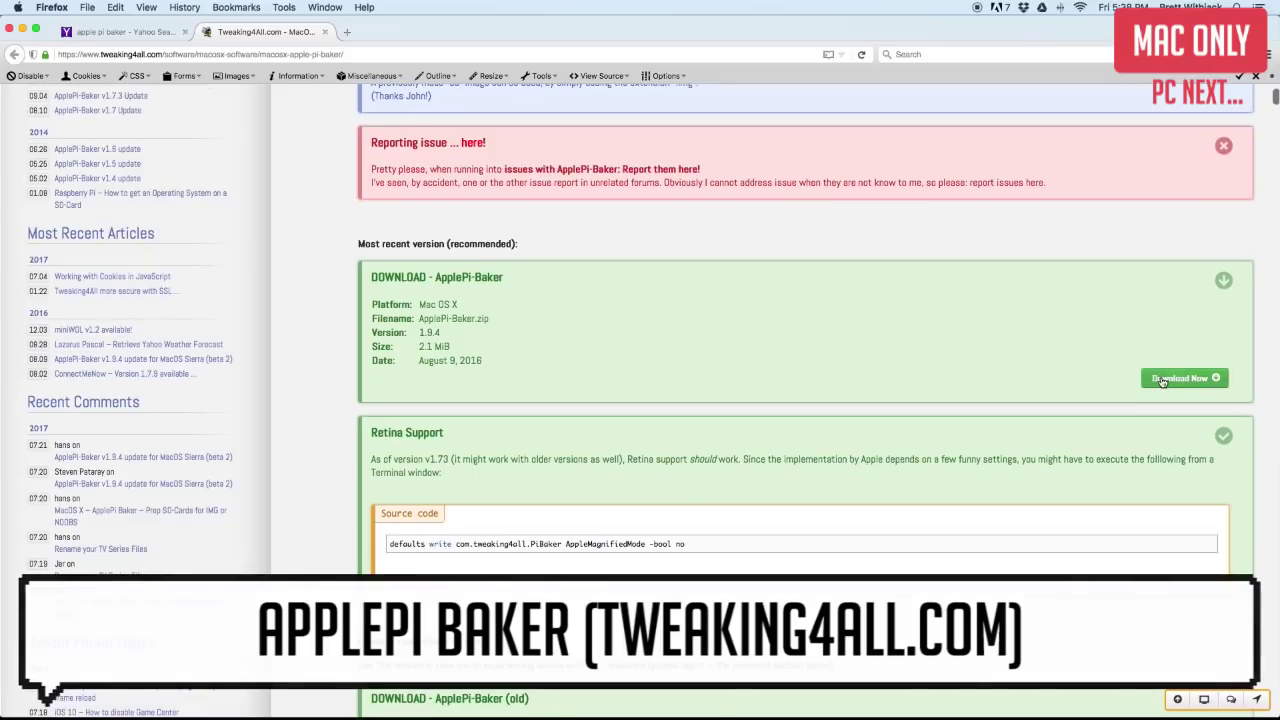
click(1180, 378)
click(420, 426)
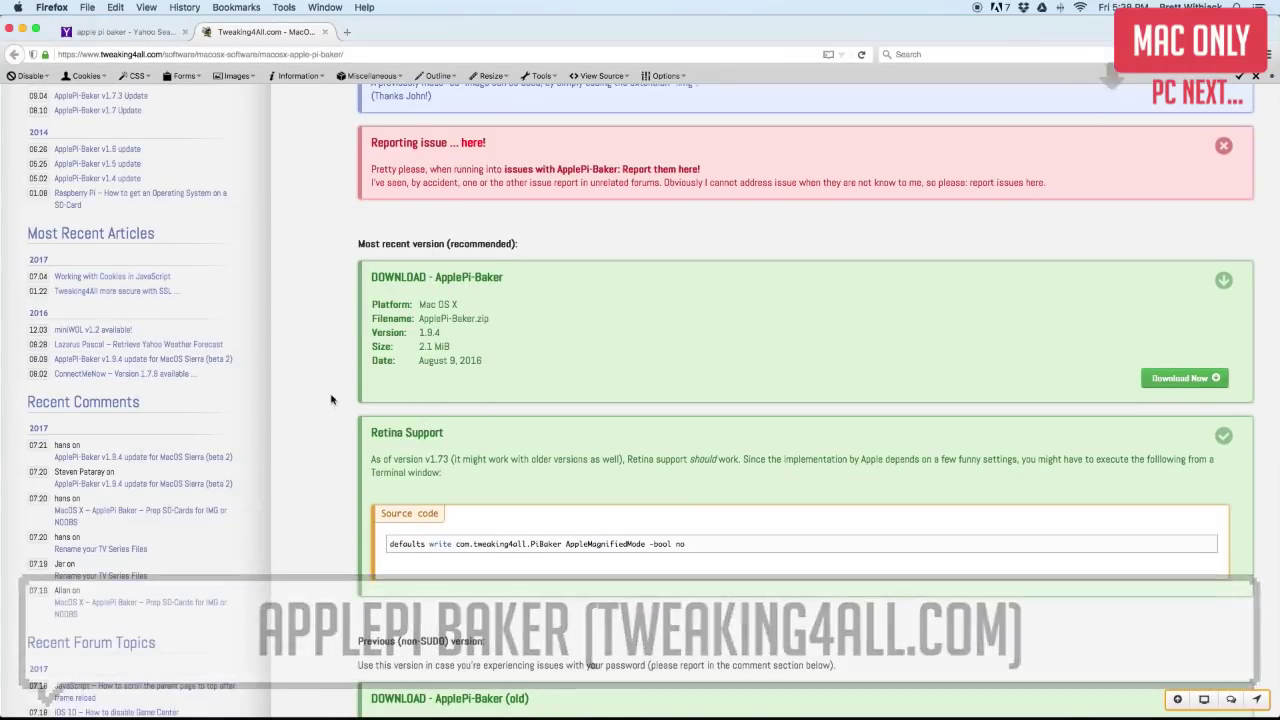
Unlock ApplePi-Baker with the admin password and select the 31.9GB SD card /dev/disk1
scroll(322, 370, up, 10)
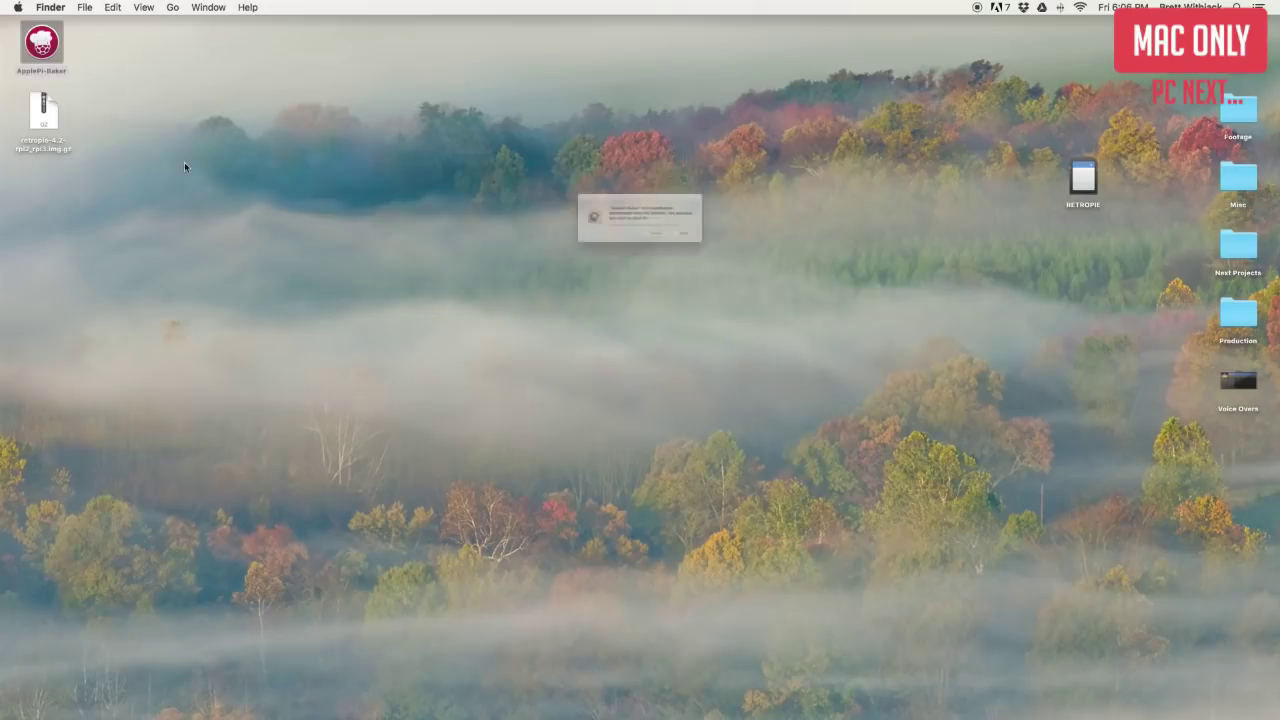
key(Return)
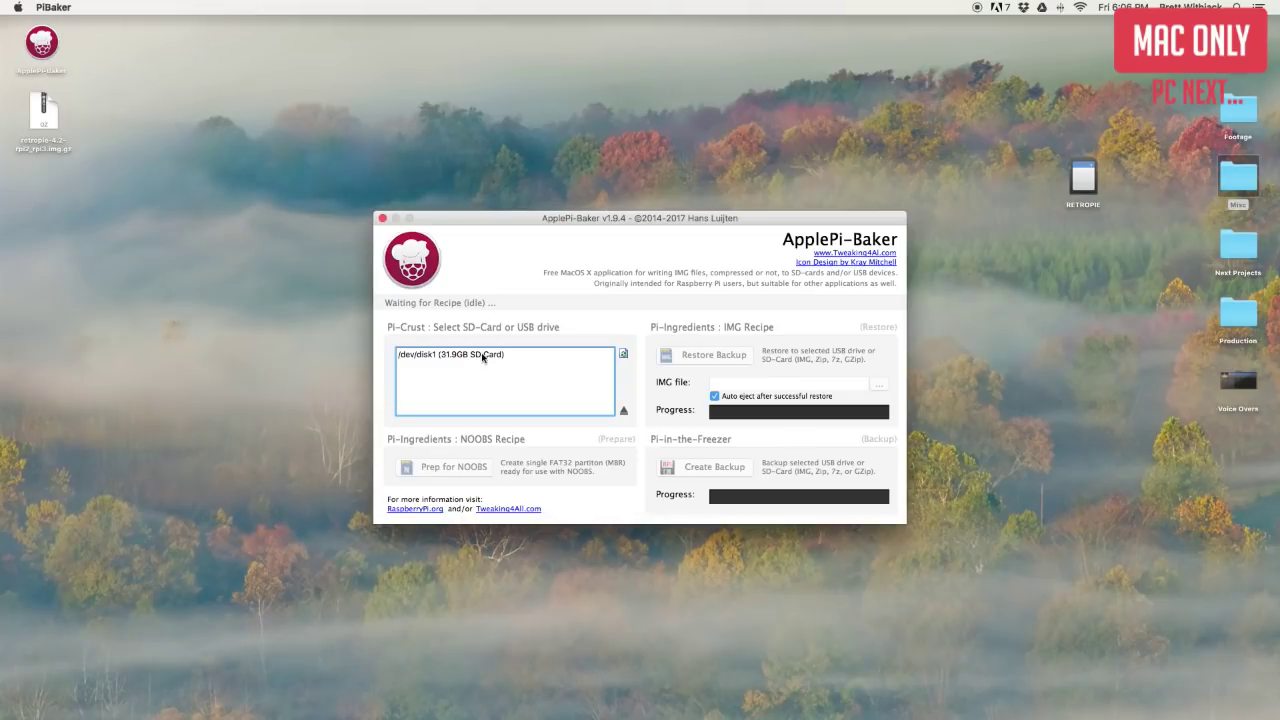
click(483, 356)
Choose retropie-4.2-rpi2_rpi3.img.gz from the Desktop and start Restore Backup to the card
click(876, 384)
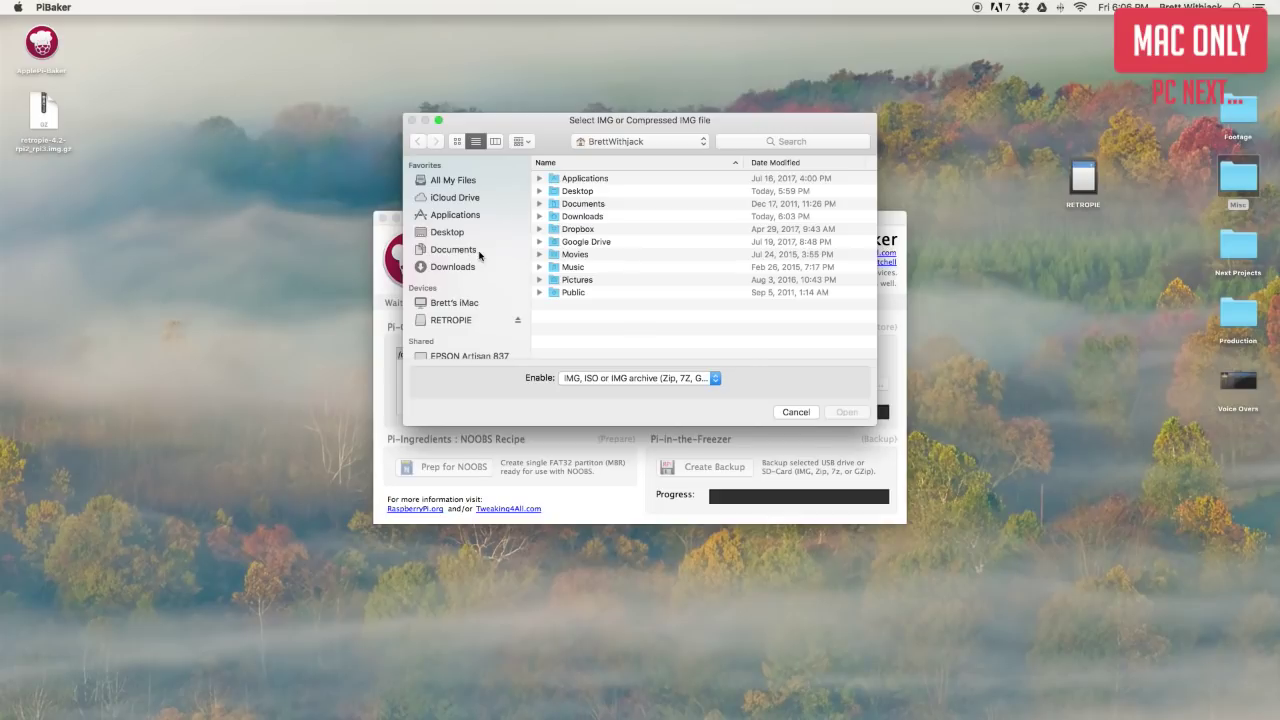
click(449, 235)
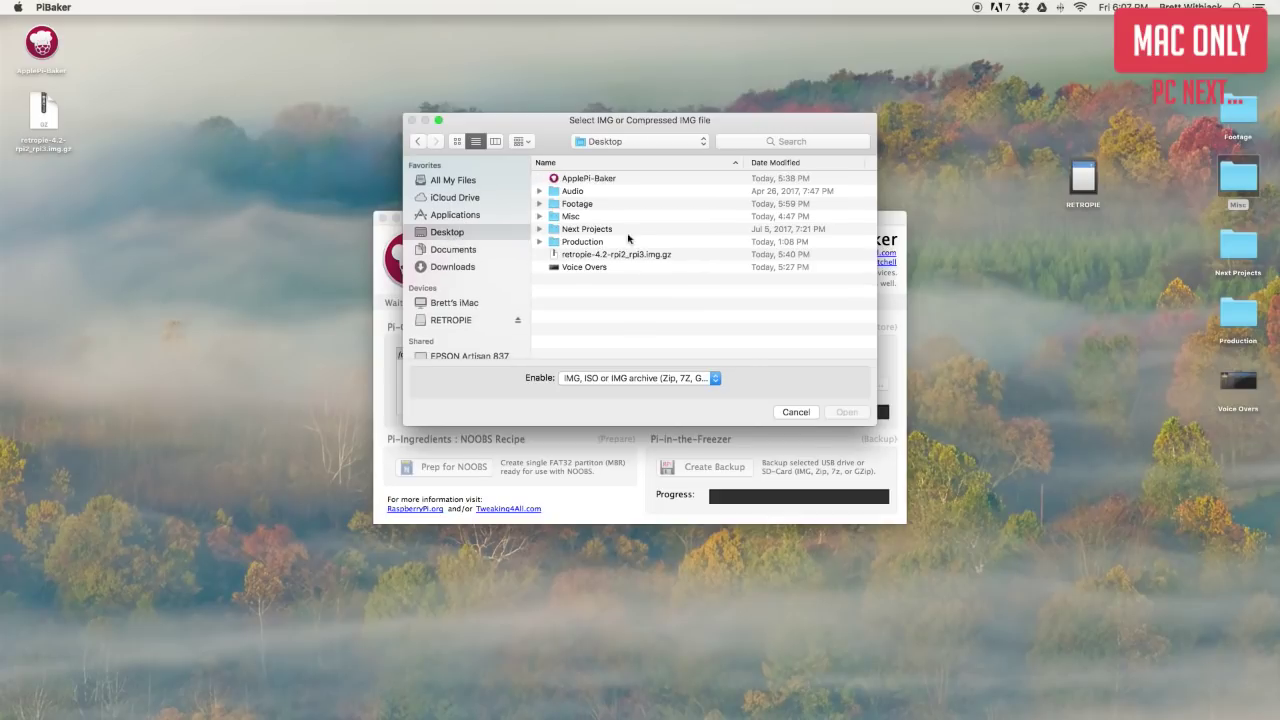
click(626, 256)
click(843, 411)
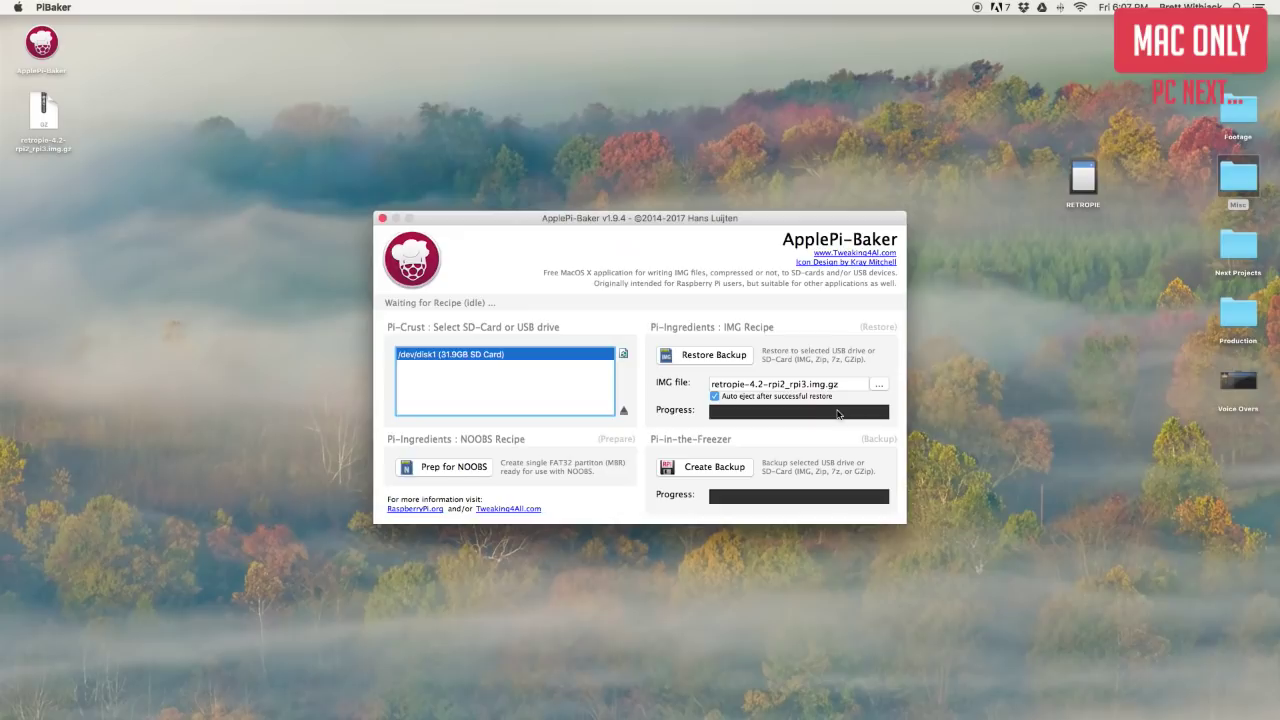
click(714, 355)
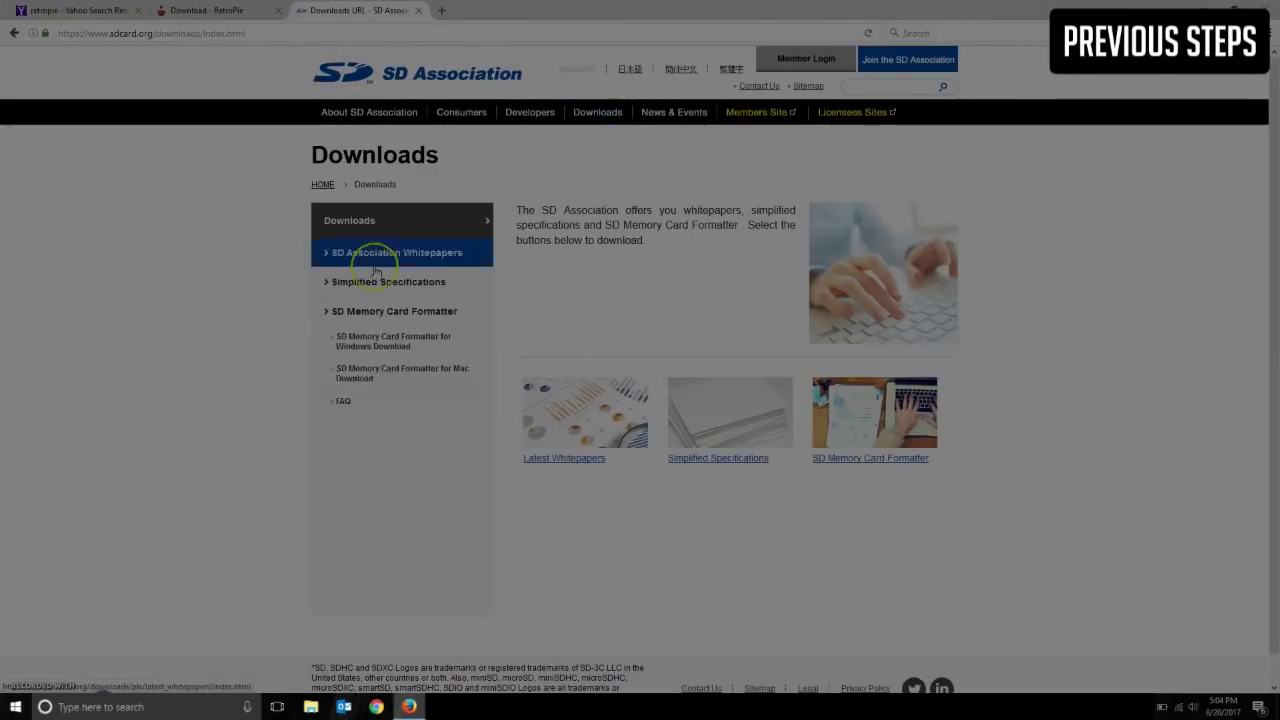
Save and finish installing SD Card Formatter, then start formatting the SD card
click(366, 255)
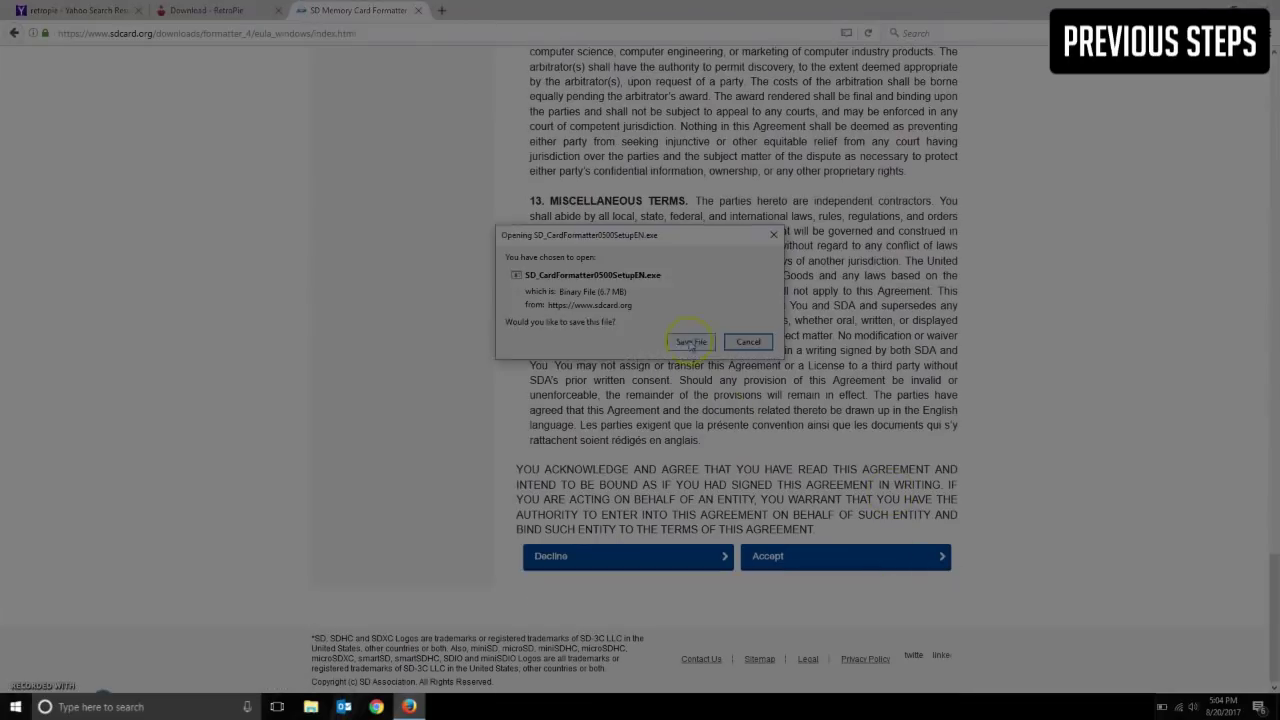
click(690, 343)
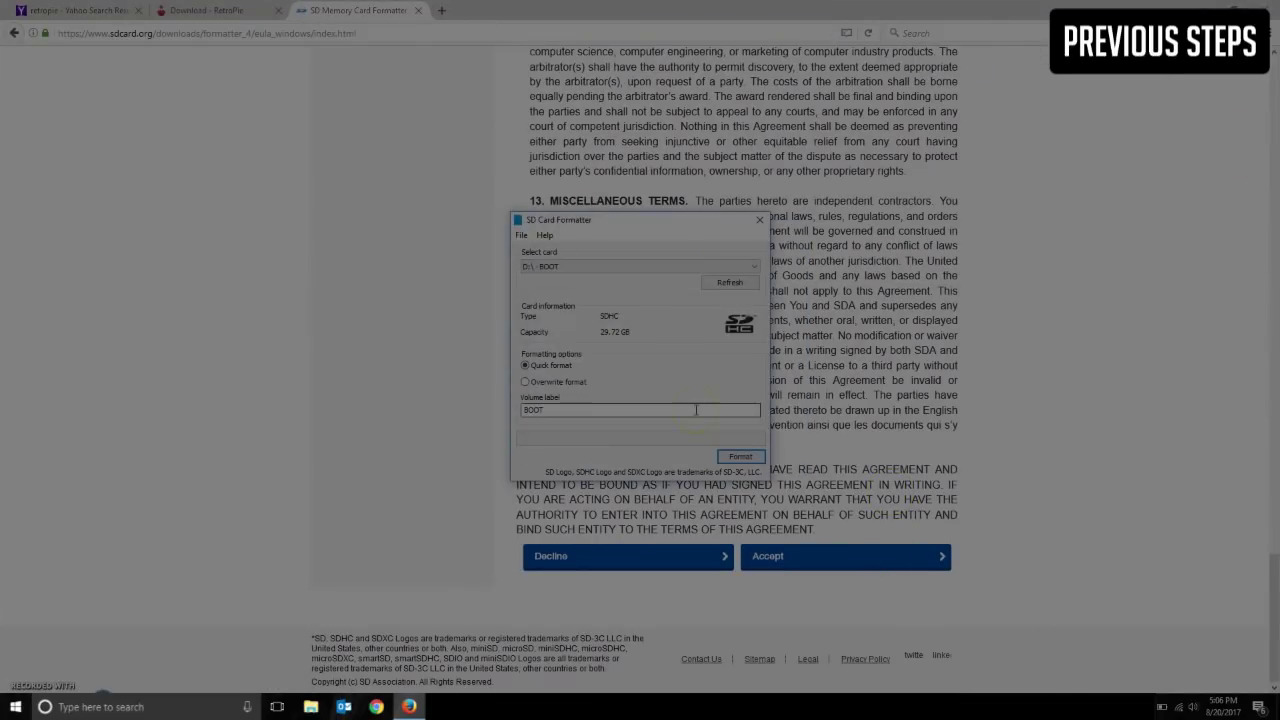
click(740, 456)
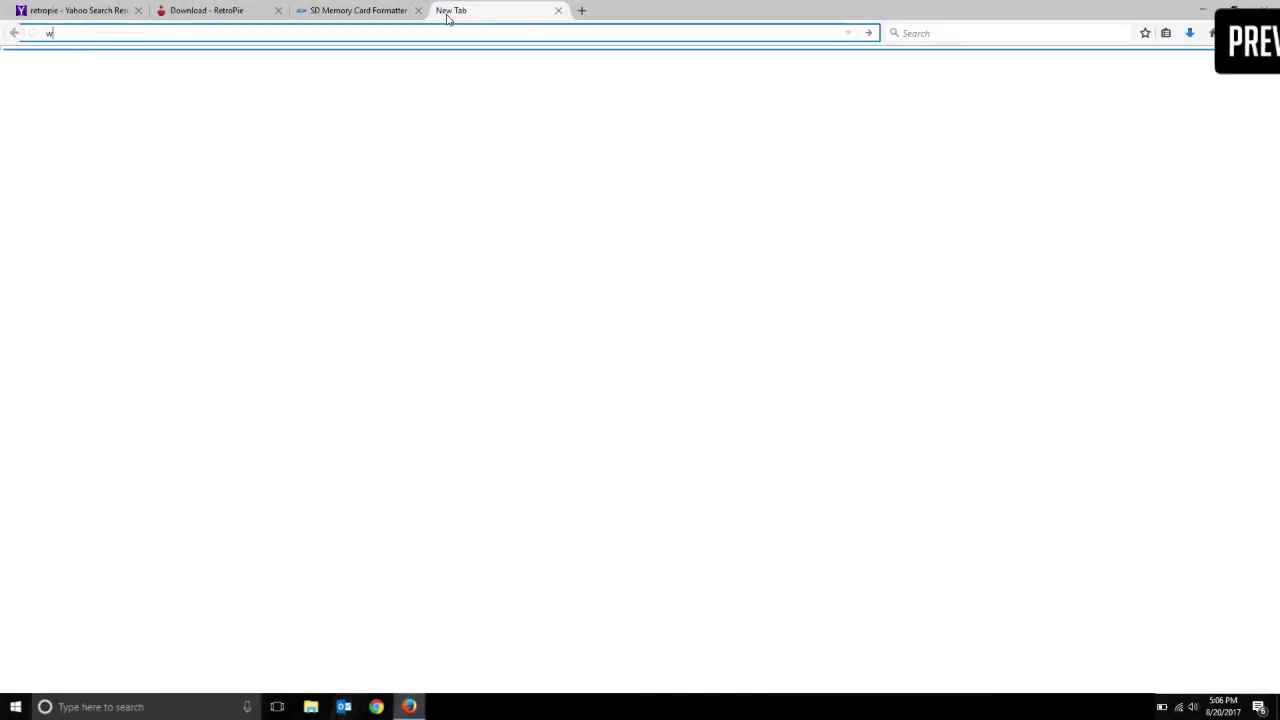
Search for 'win disk 32 imager' and download Win32 Disk Imager from SourceForge
text(in)
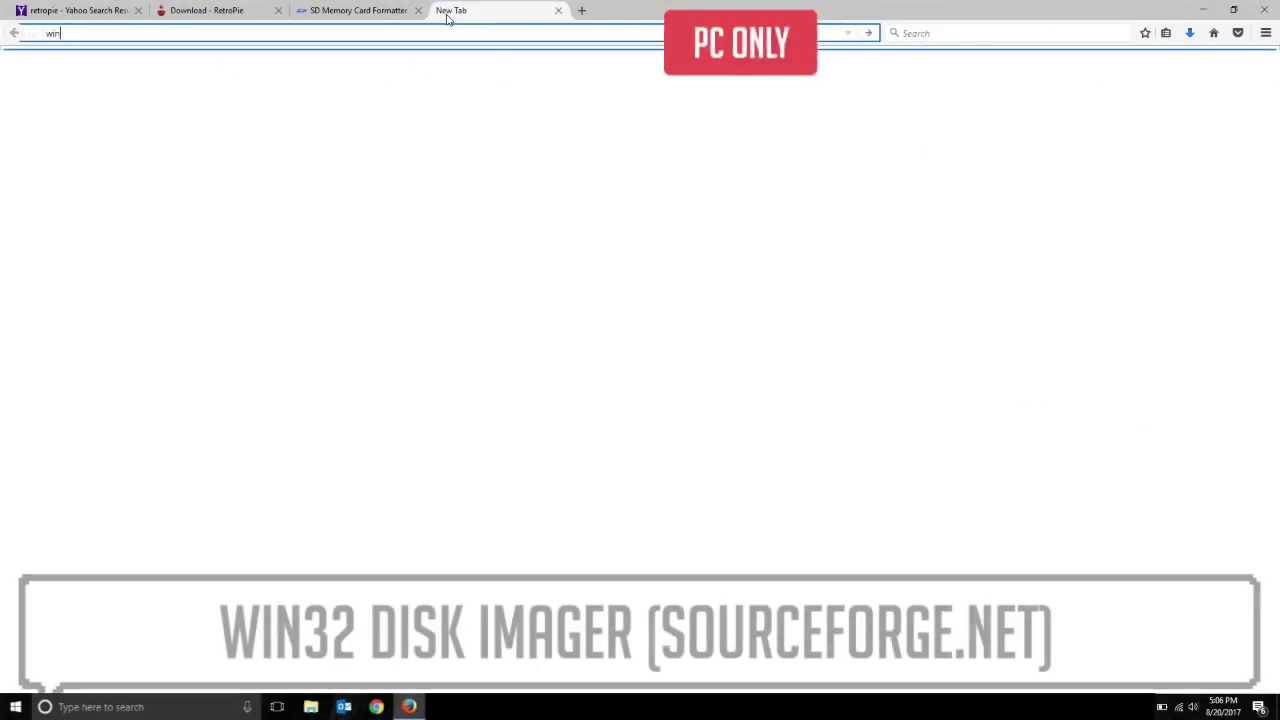
text( disk 32 imager)
key(Return)
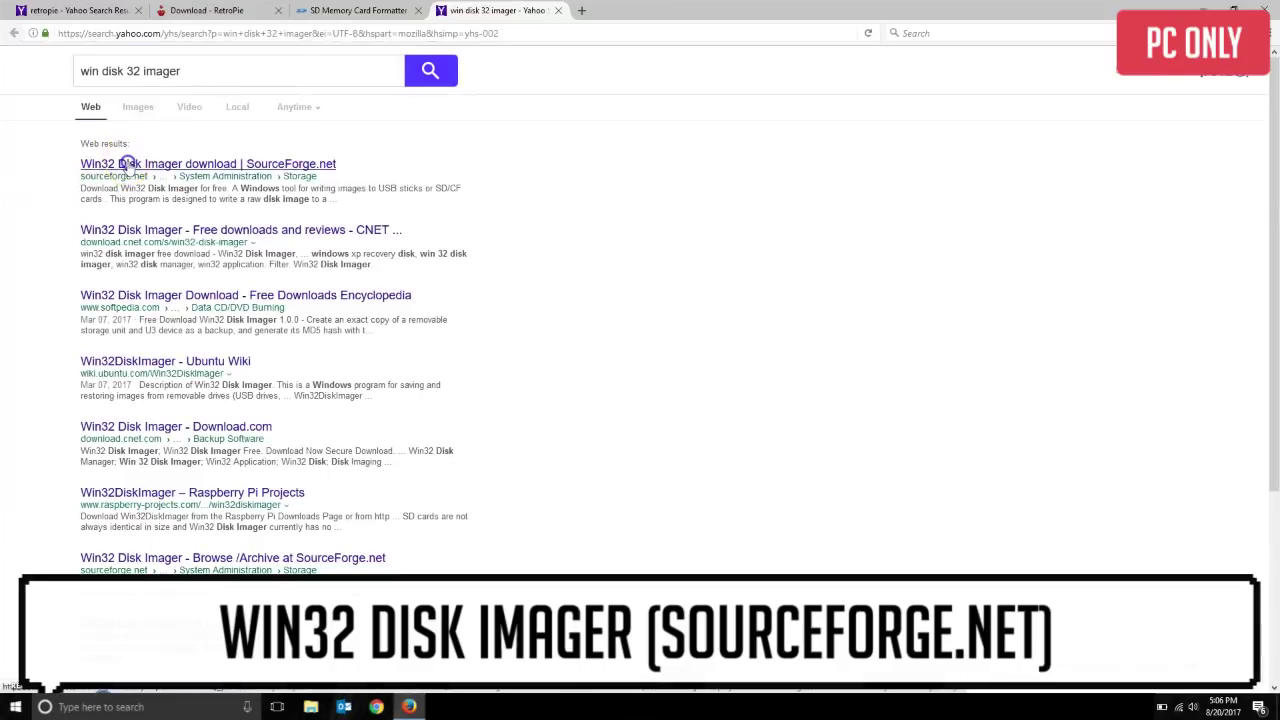
click(127, 163)
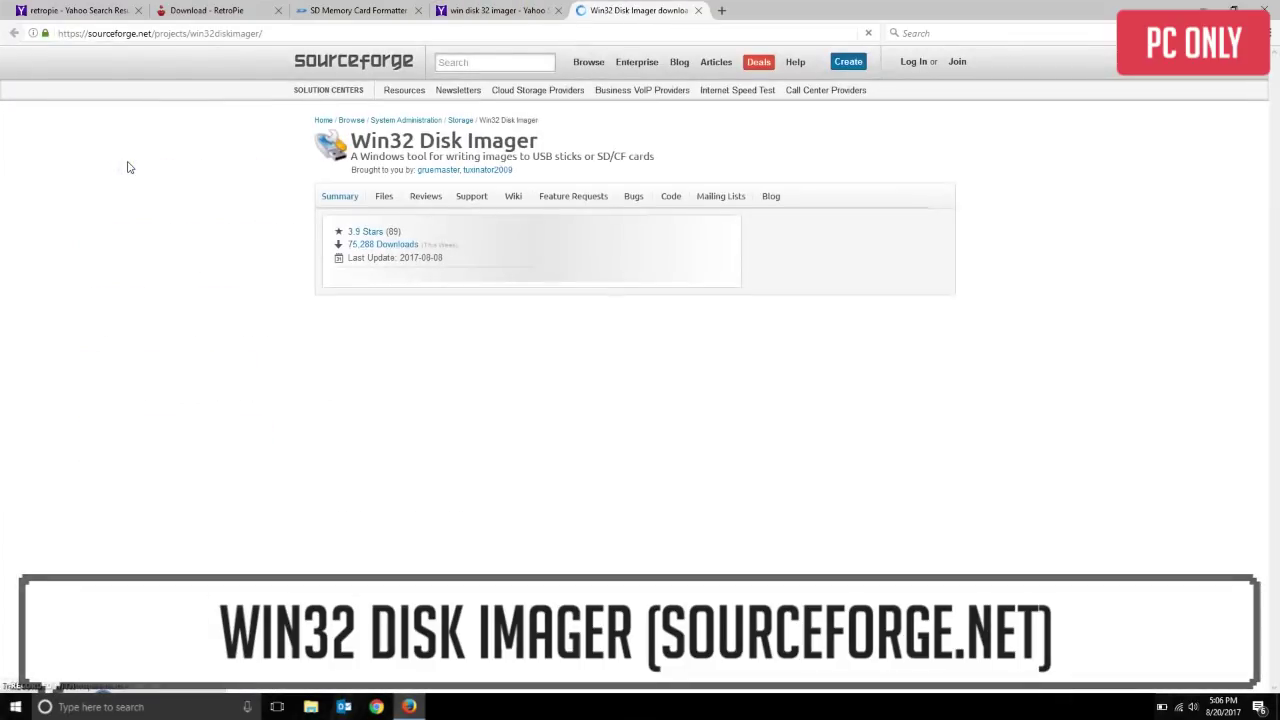
click(632, 313)
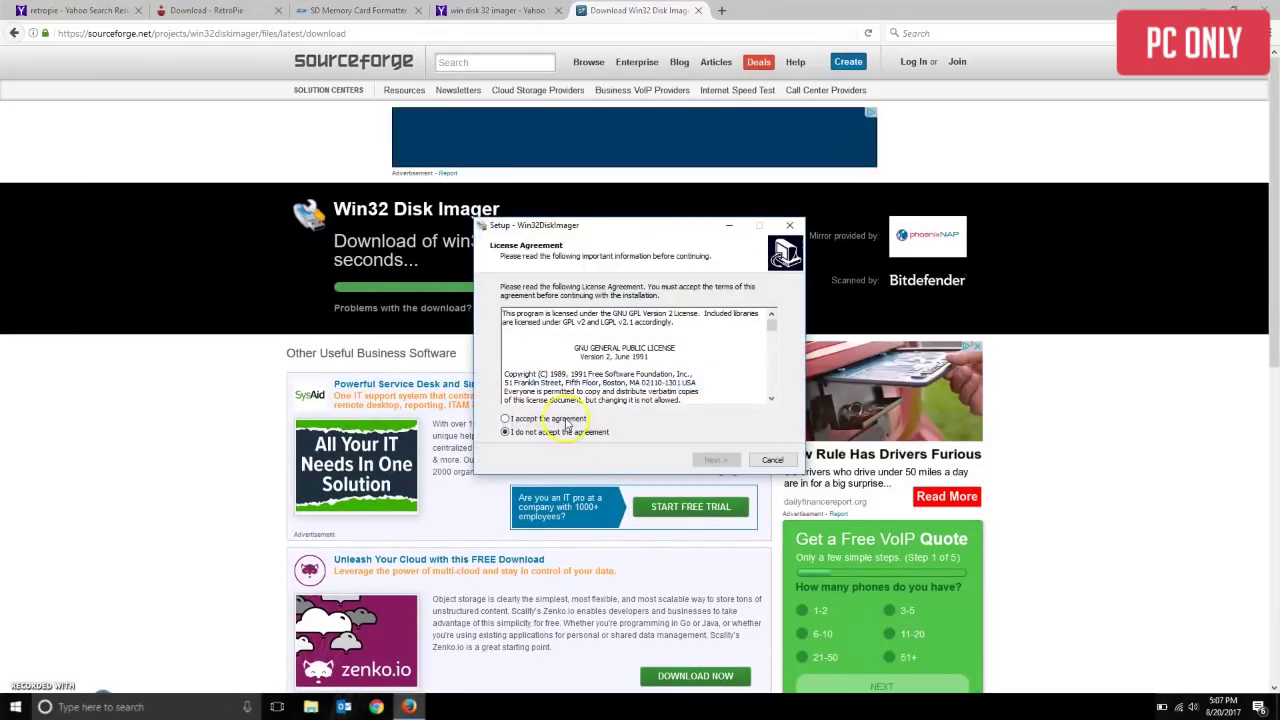
Install Win32 Disk Imager, accepting the licence and default setup options
click(567, 424)
click(714, 459)
click(713, 459)
click(716, 459)
click(716, 459)
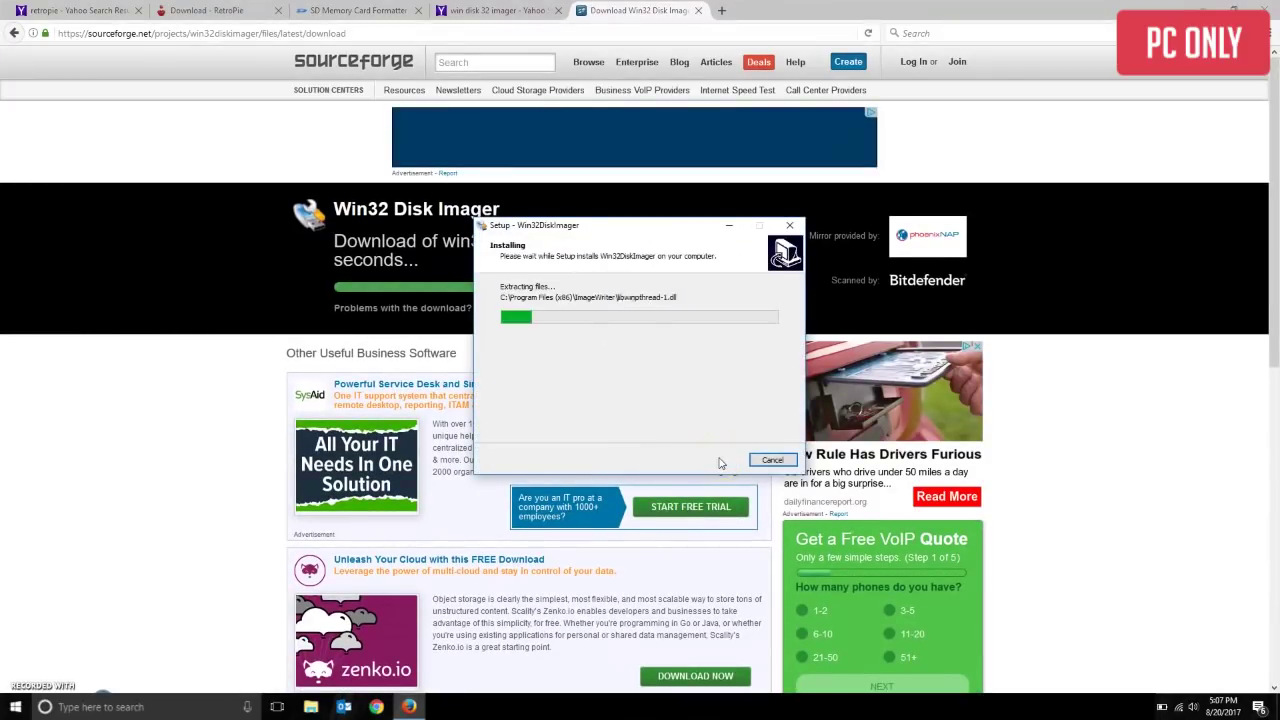
click(716, 459)
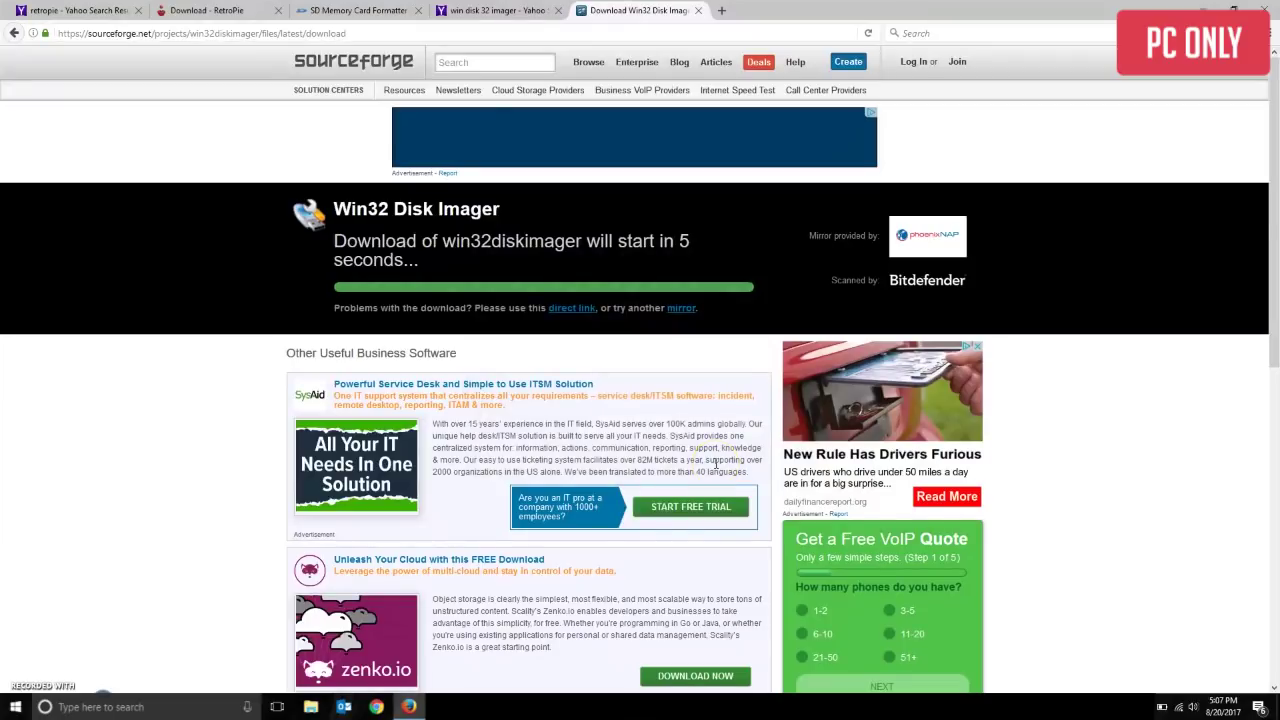
In a new tab, go to 7-zip.org and save the 64-bit installer 7z1604-x64.exe
key(ctrl+t)
text(7)
key(BackSpace)
text(7-zip.org/)
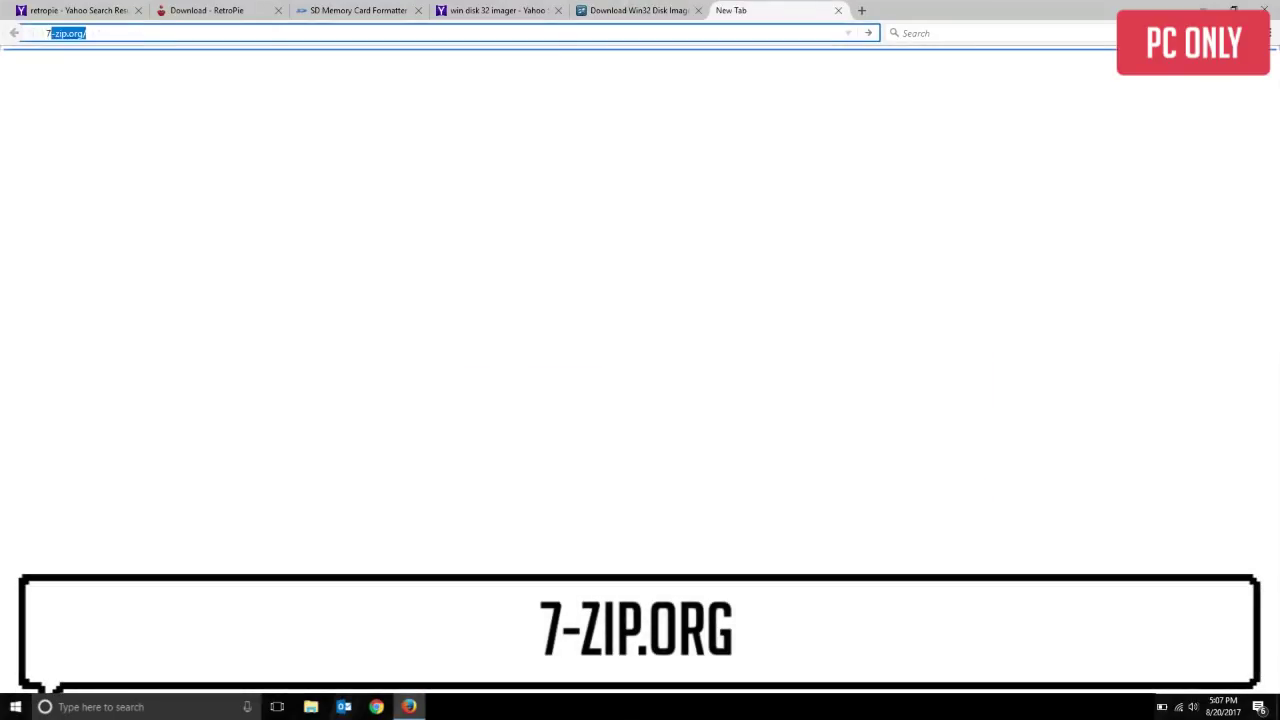
key(Return)
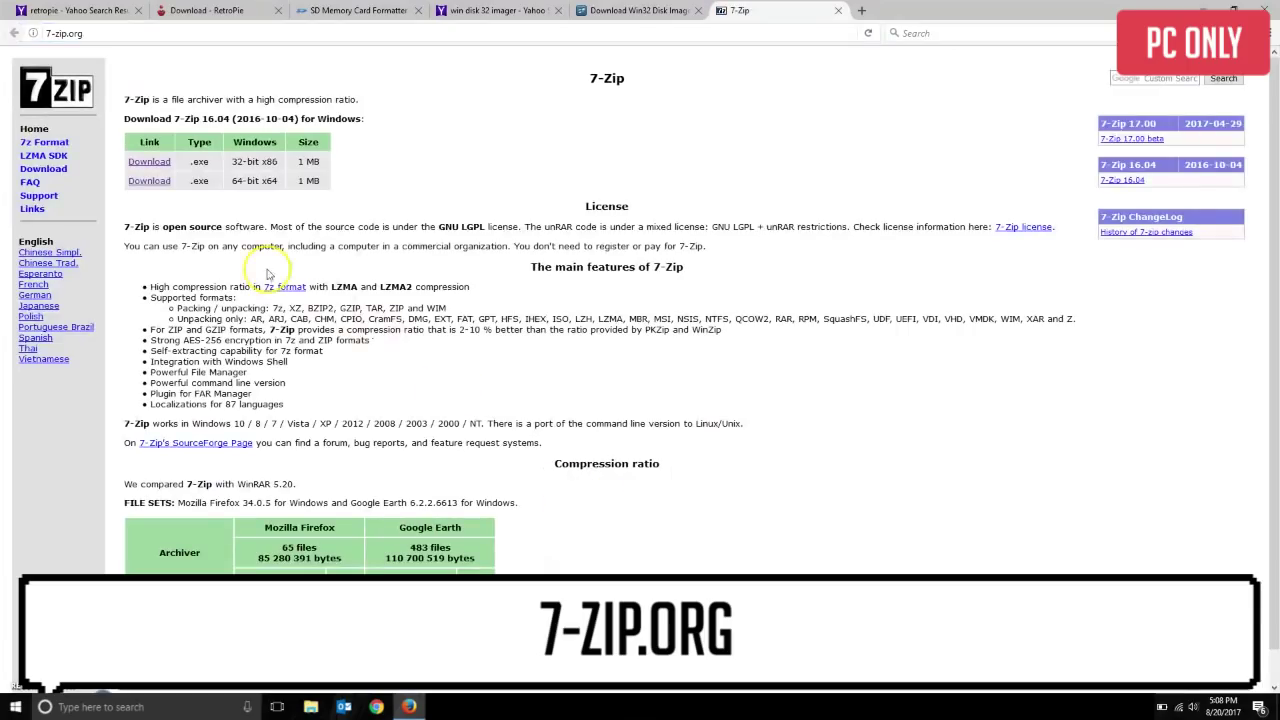
click(149, 181)
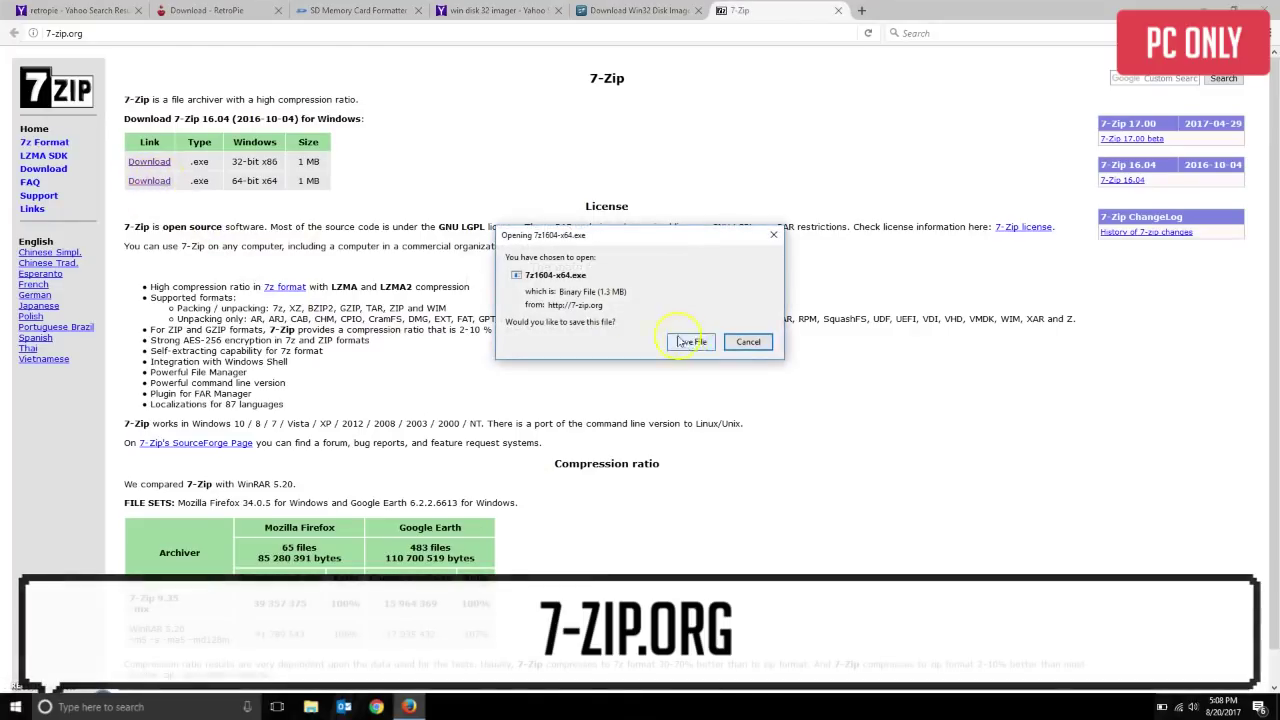
click(684, 339)
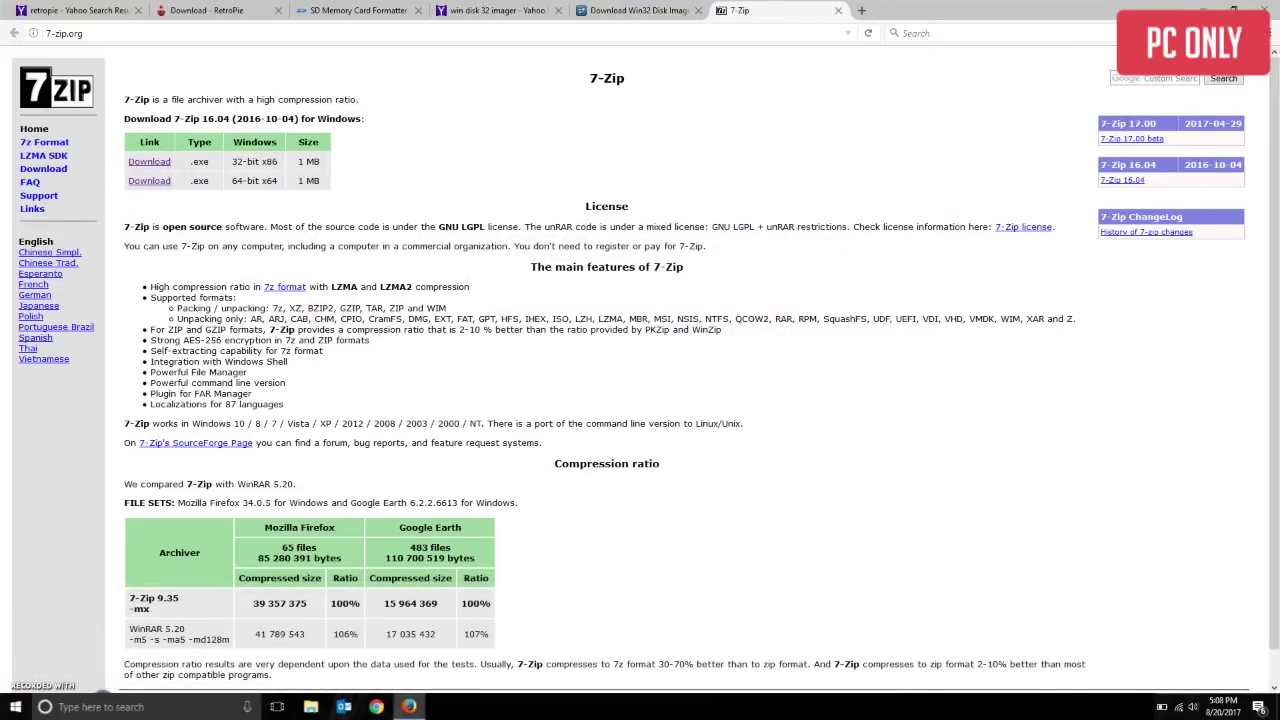
Install 7-Zip to the default folder without restarting, then close setup and Firefox
click(1024, 72)
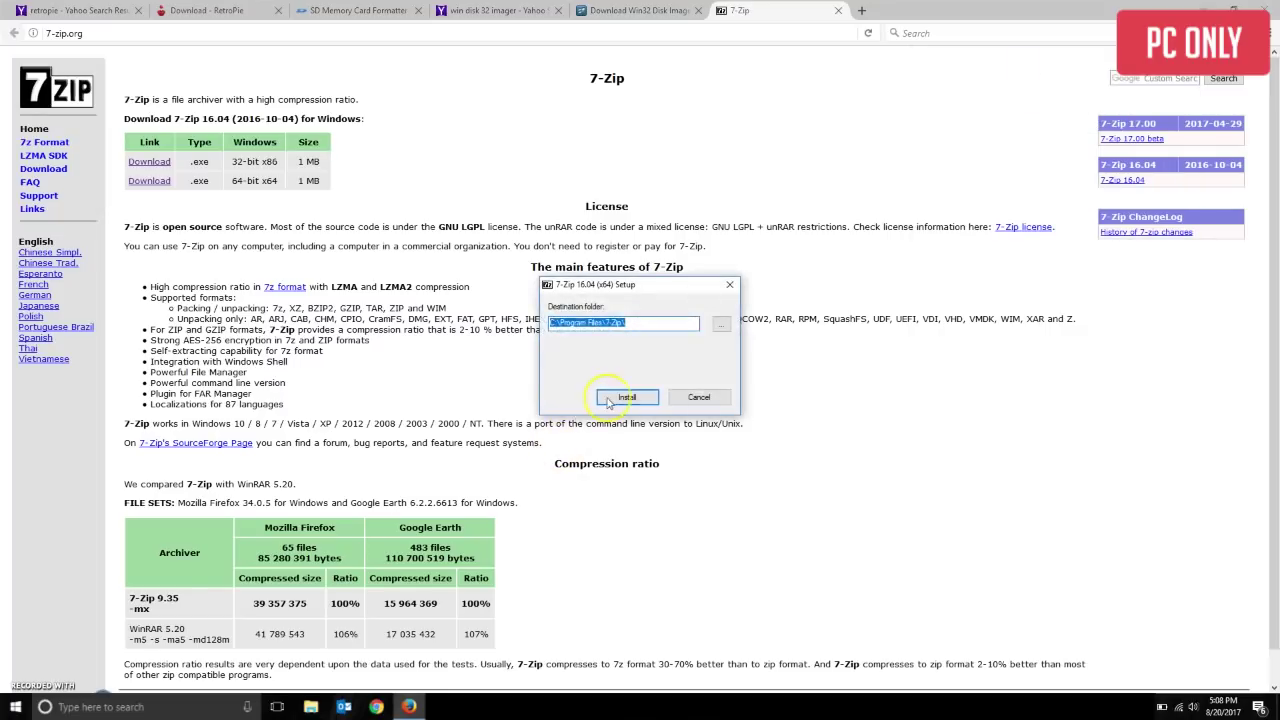
click(615, 399)
click(728, 402)
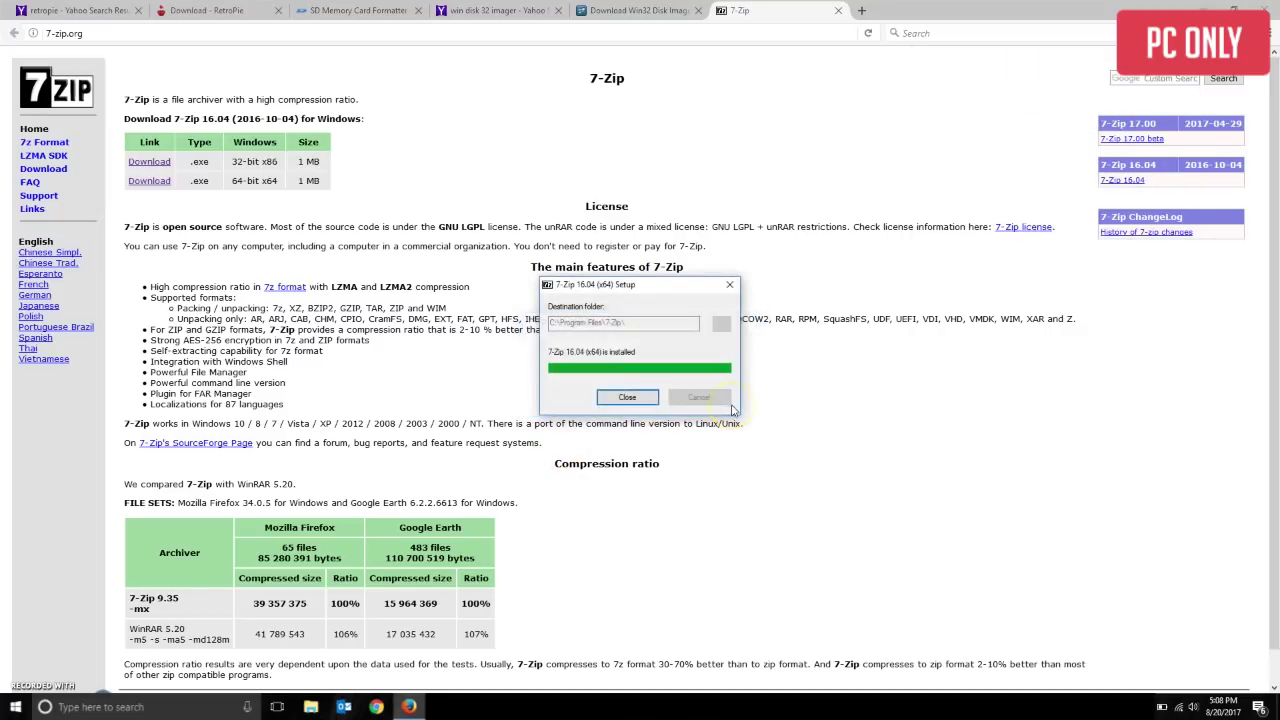
click(649, 400)
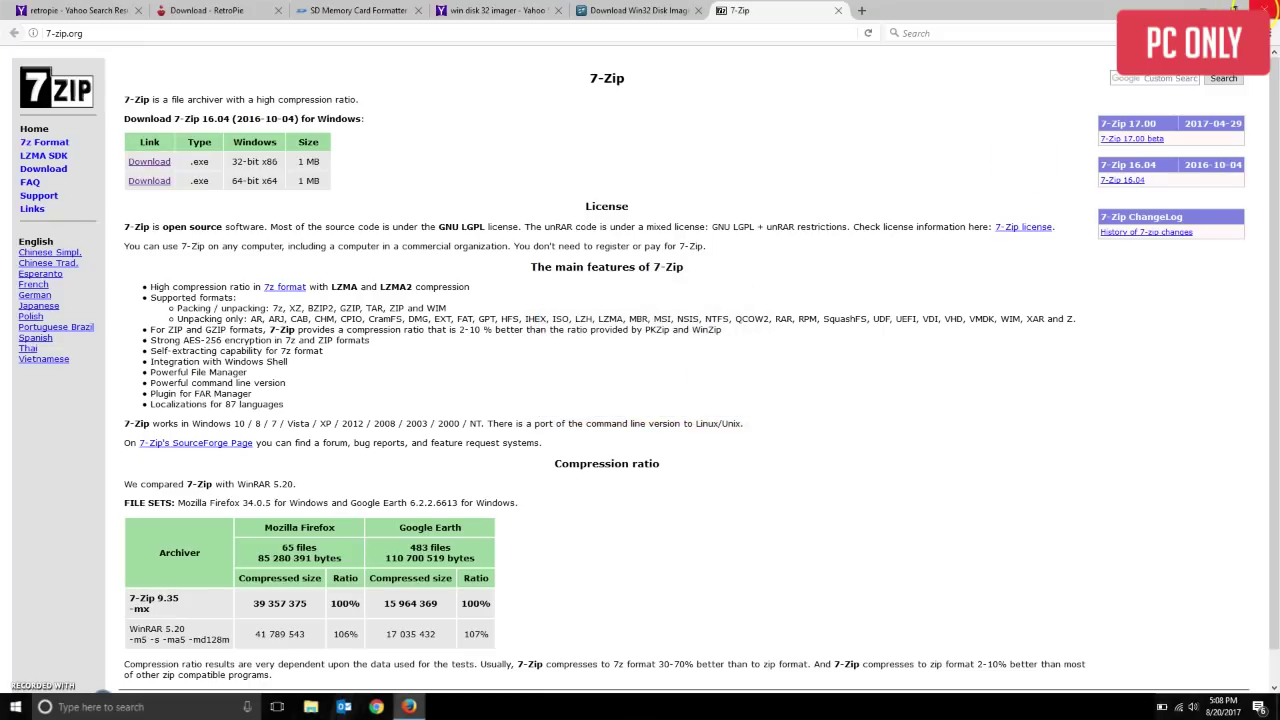
click(1264, 9)
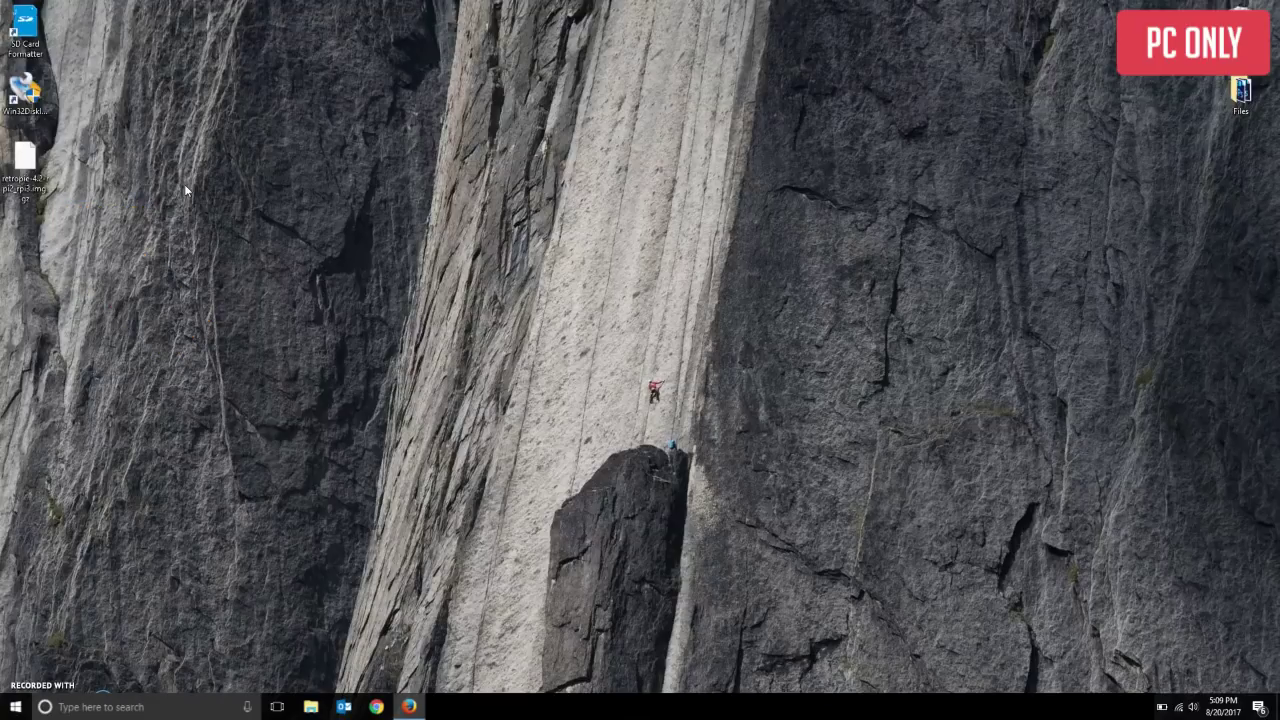
Extract retropie-4.2-rpi2_rpi3.img from the .img.gz with 7-Zip's Extract Here and launch Win32 Disk Imager
right_click(25, 161)
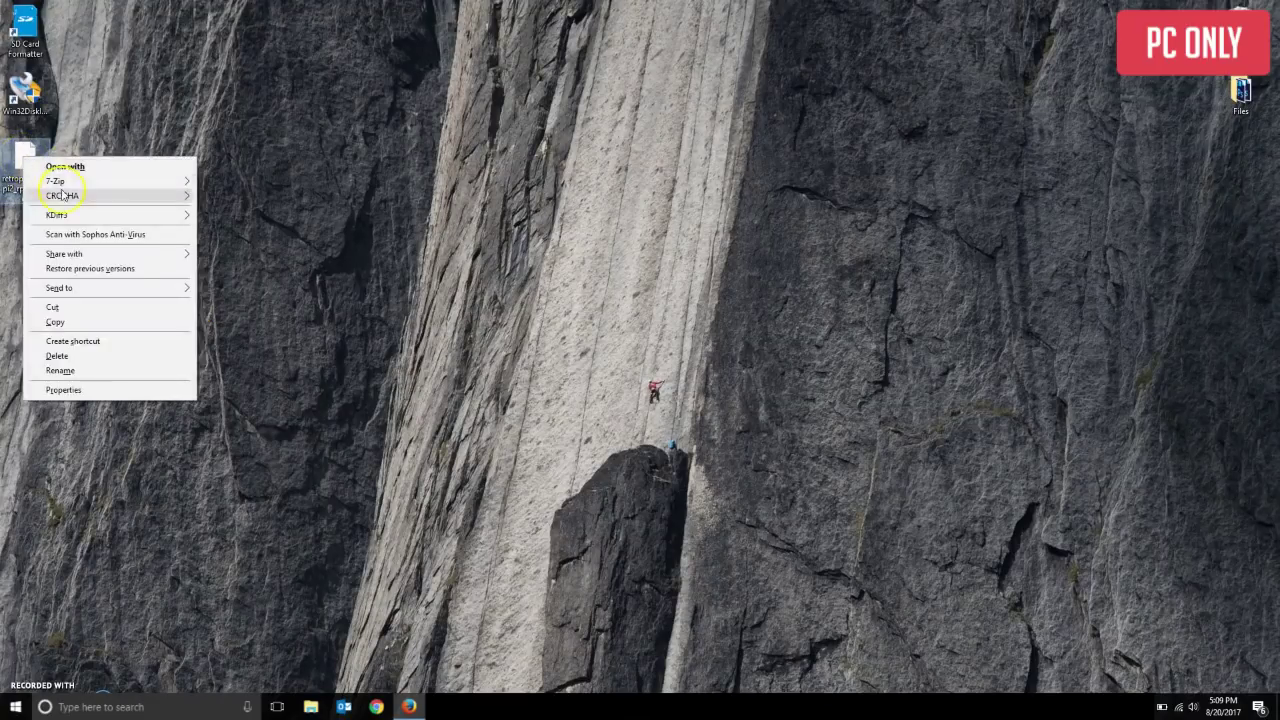
mouse_move(84, 187)
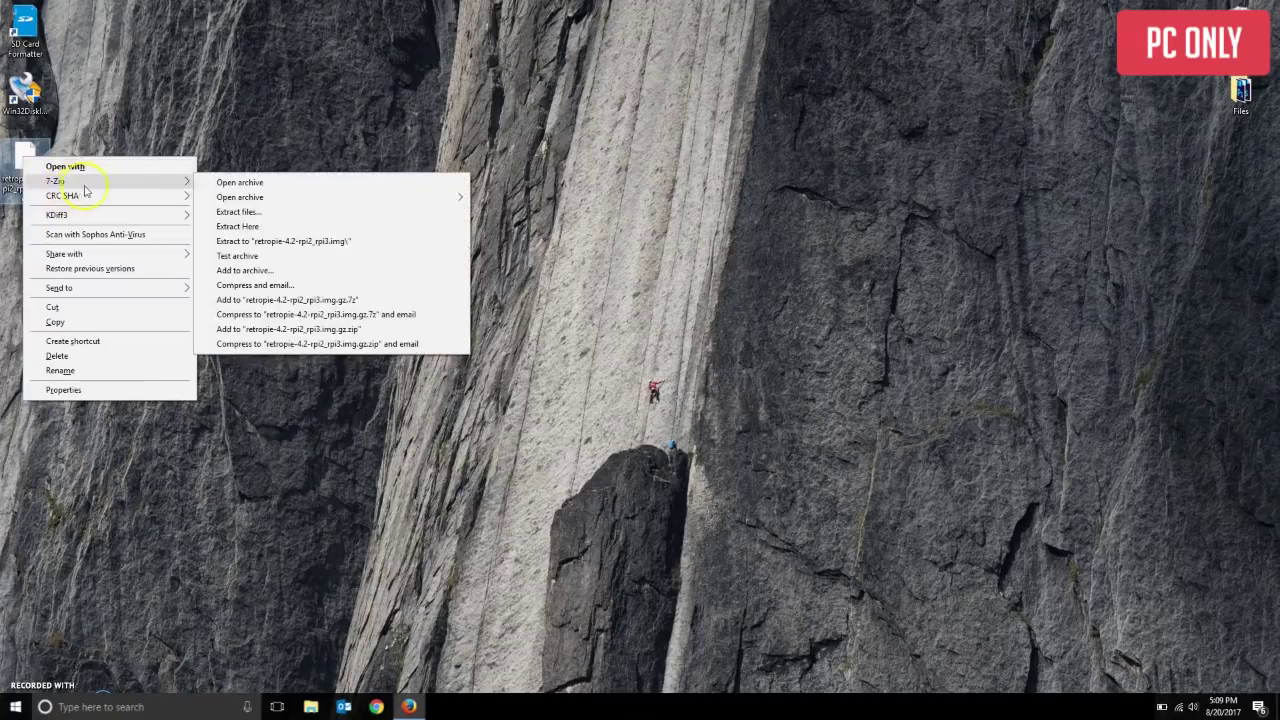
click(236, 226)
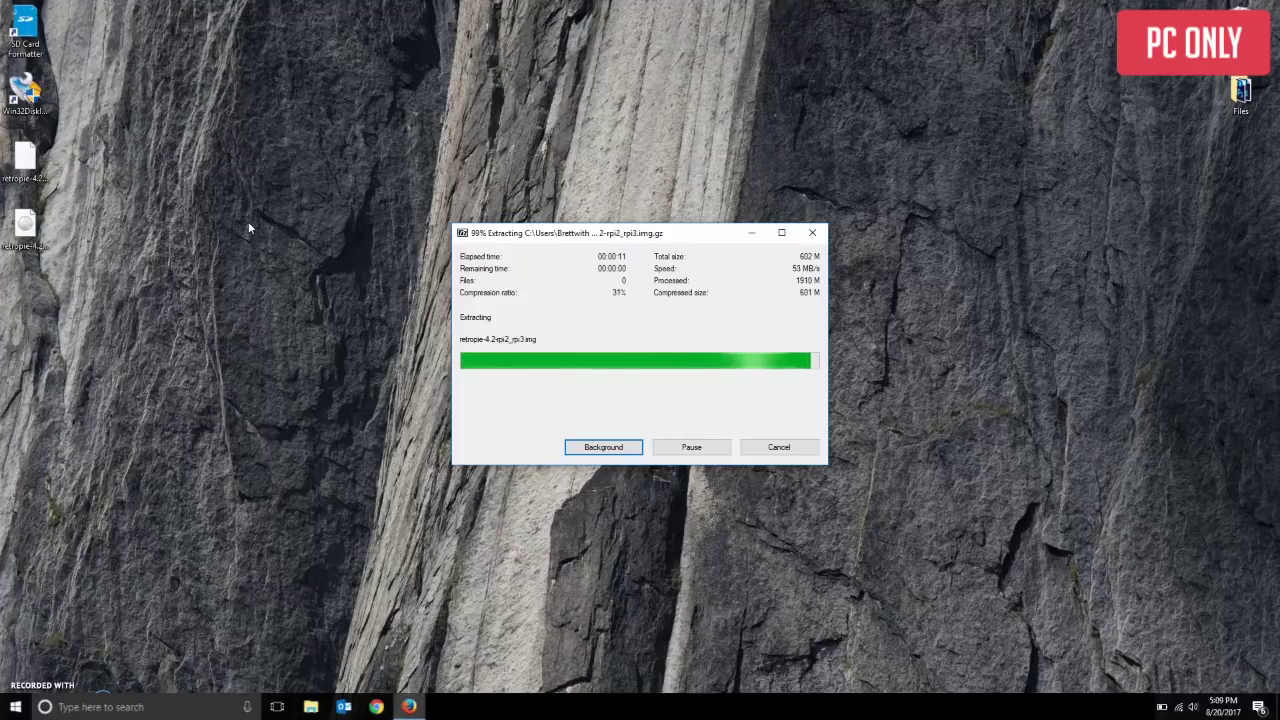
double_click(25, 92)
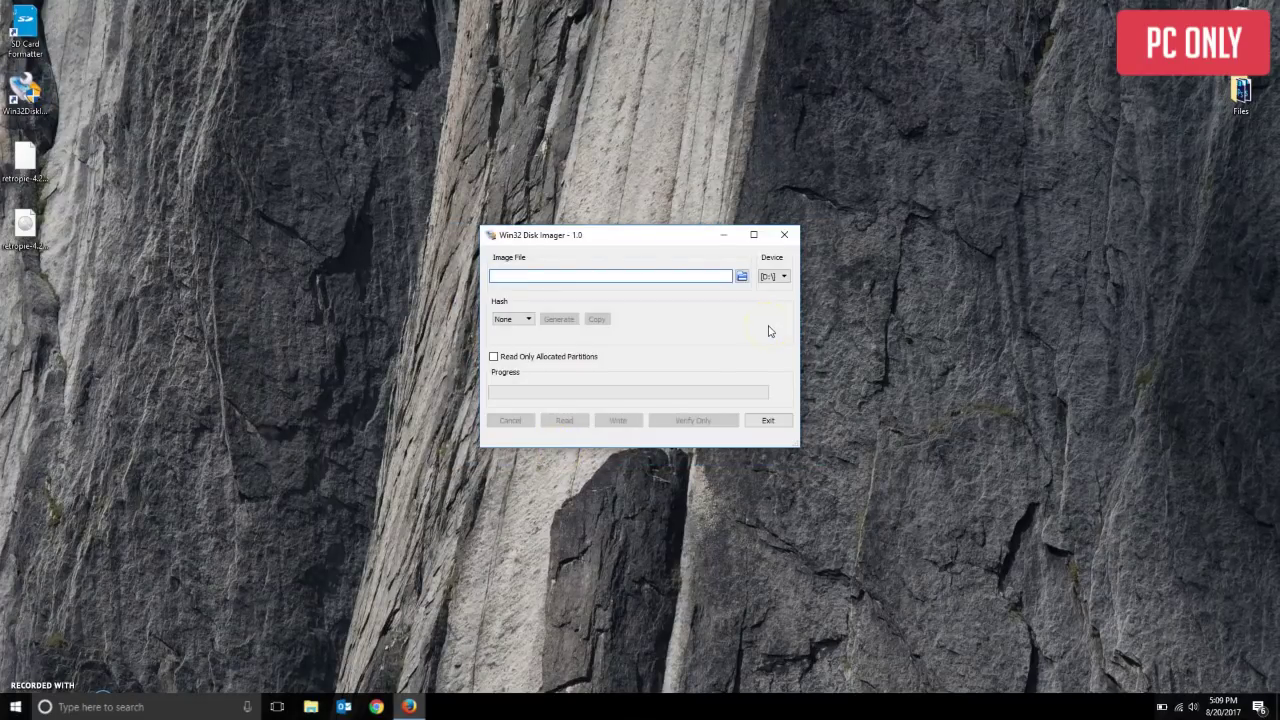
Load retropie-4.2-rpi2_rpi3.img from the Desktop and select device D: as the target
click(741, 278)
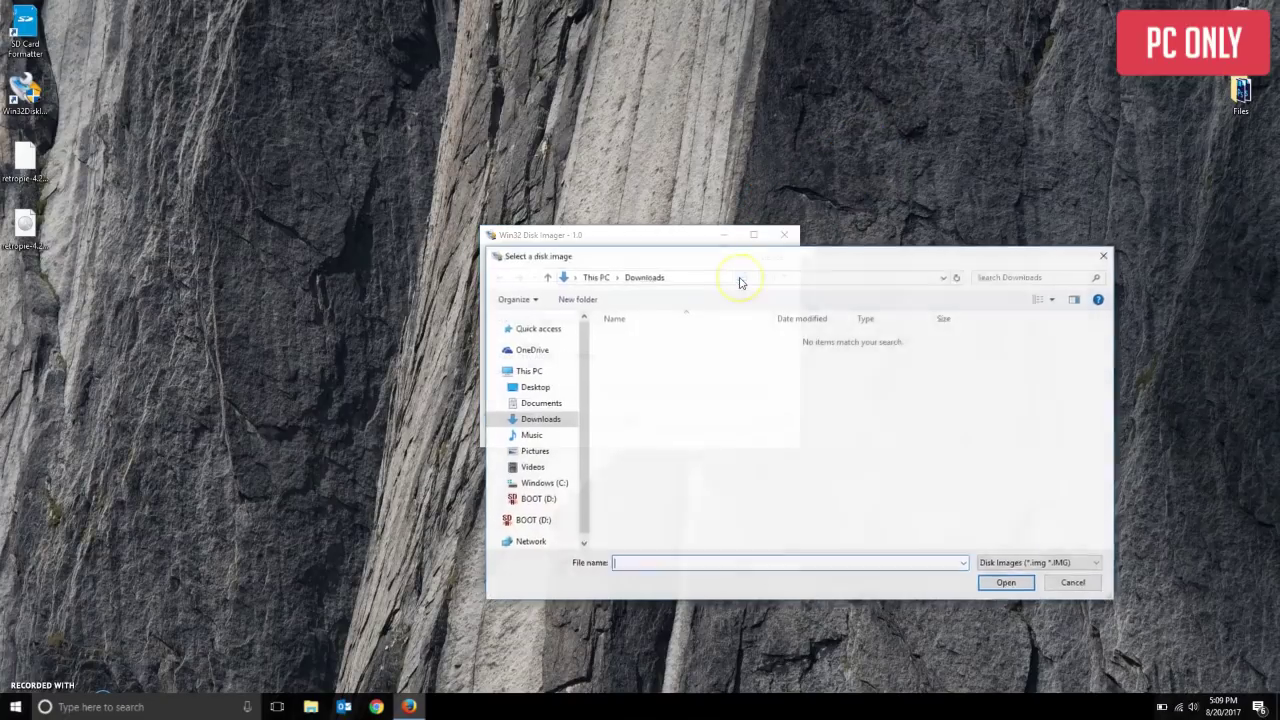
click(545, 390)
click(697, 358)
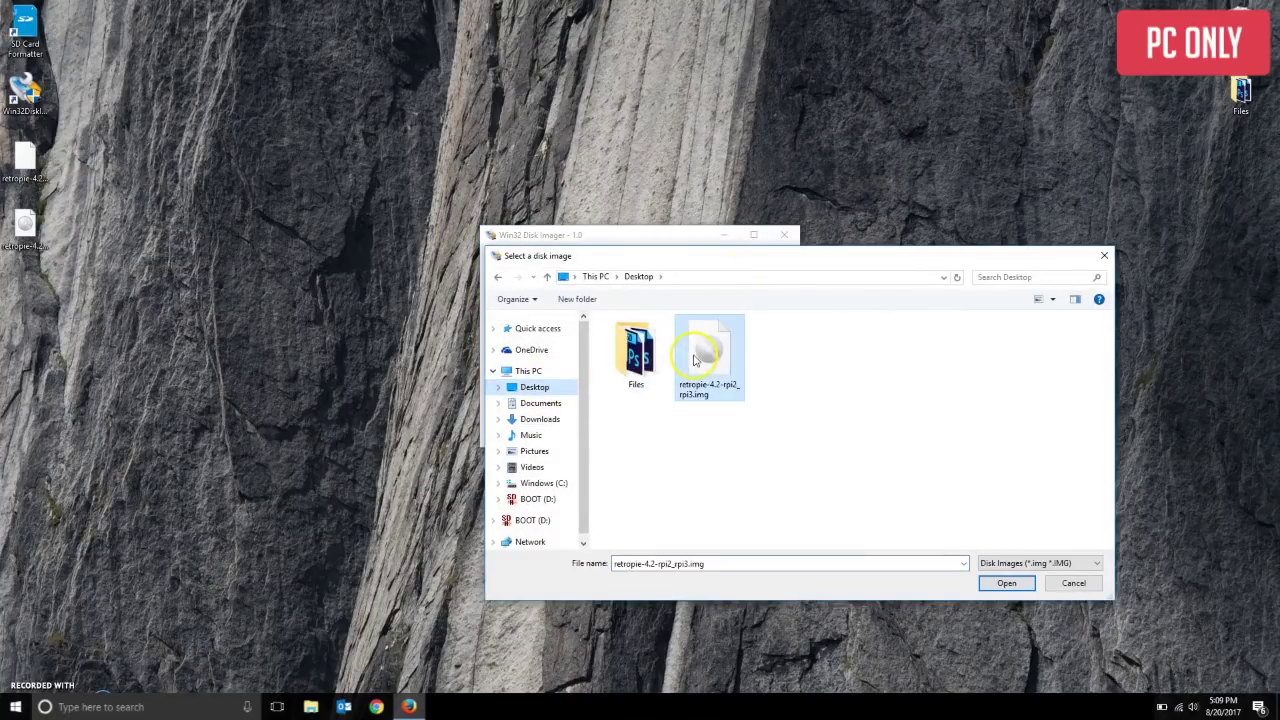
click(1008, 583)
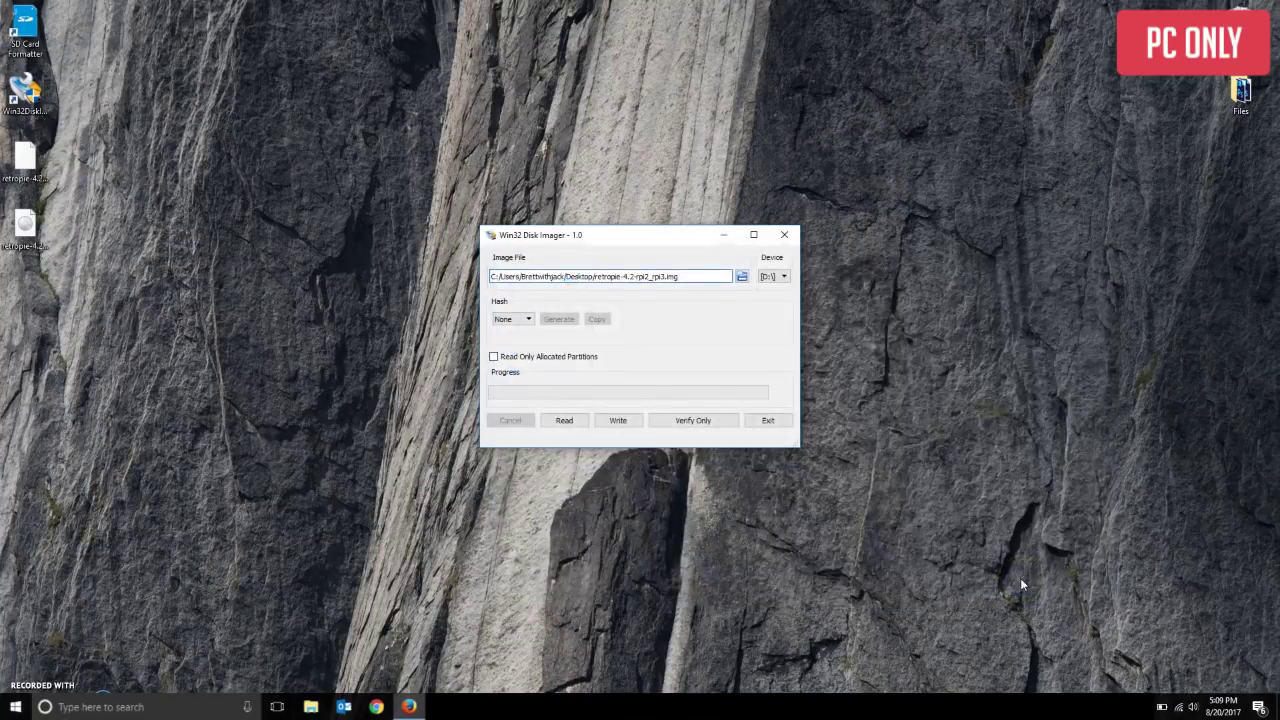
click(784, 279)
Write the image to the SD card, confirm the overwrite, and close the imager
click(619, 421)
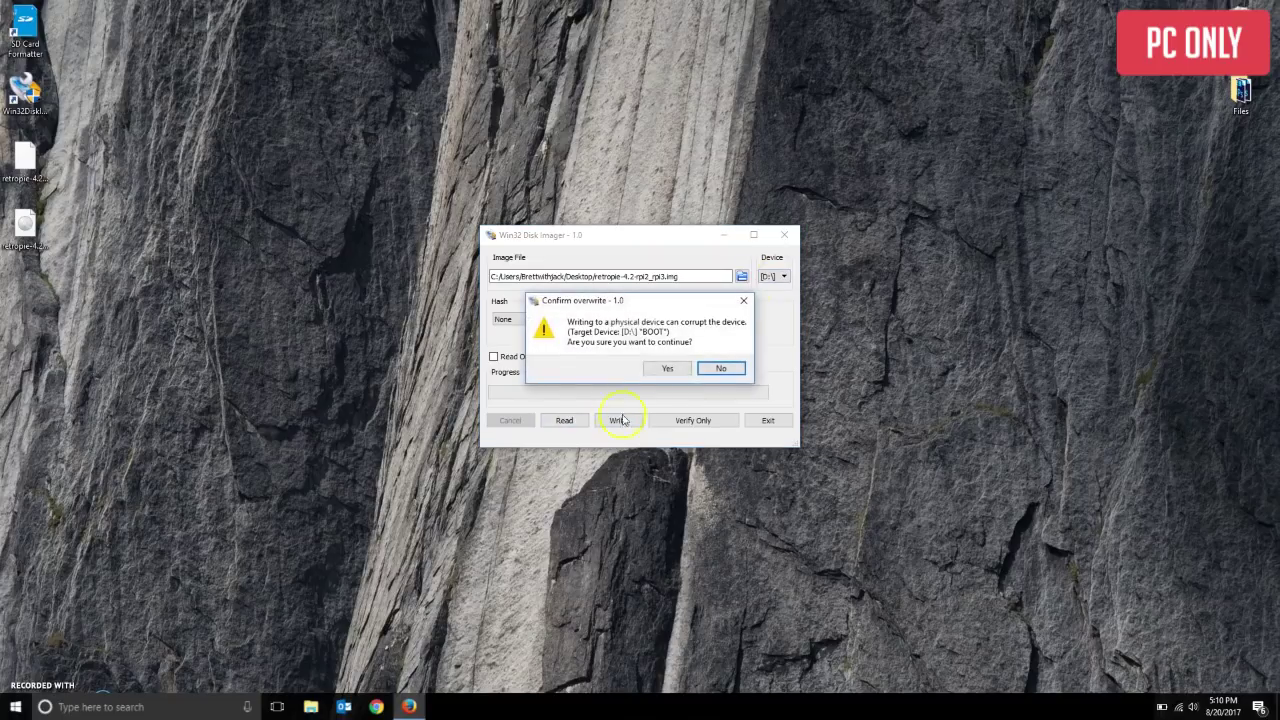
click(667, 368)
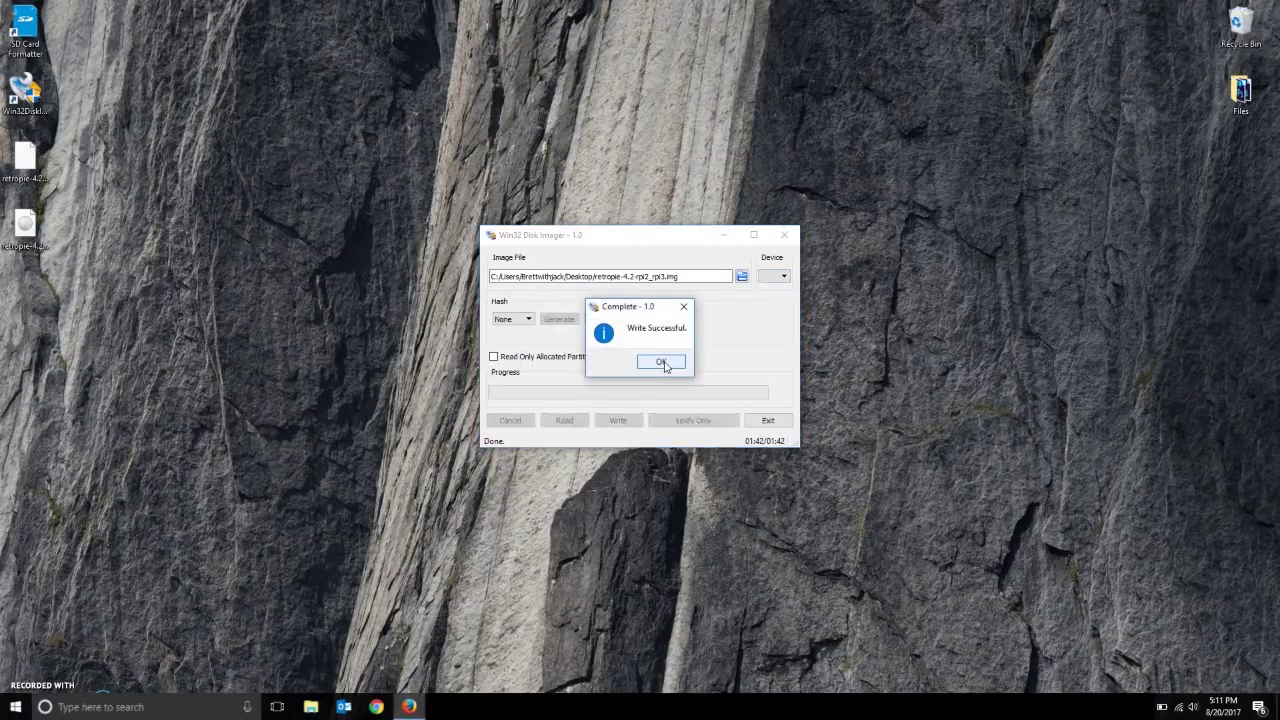
click(664, 364)
click(787, 236)
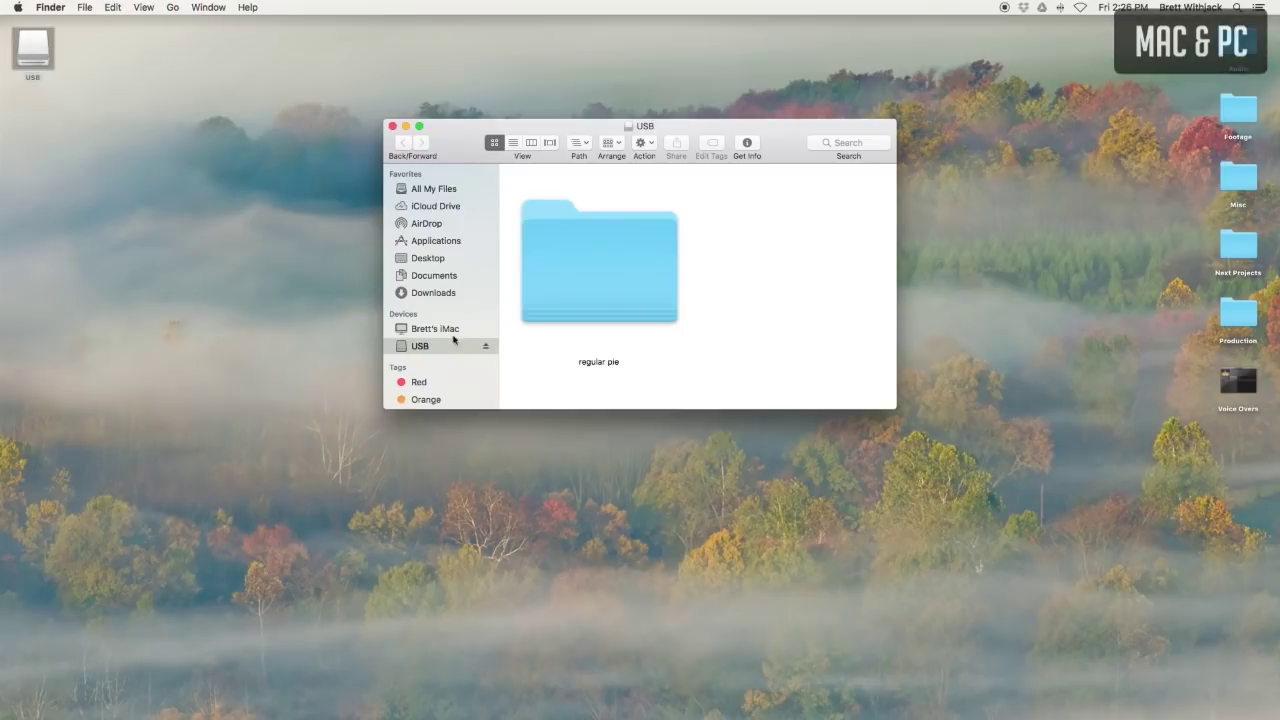
Delete 'regular pie' from the USB drive, add an empty RetroPie folder, and eject the drive
click(590, 279)
key(super+BackSpace)
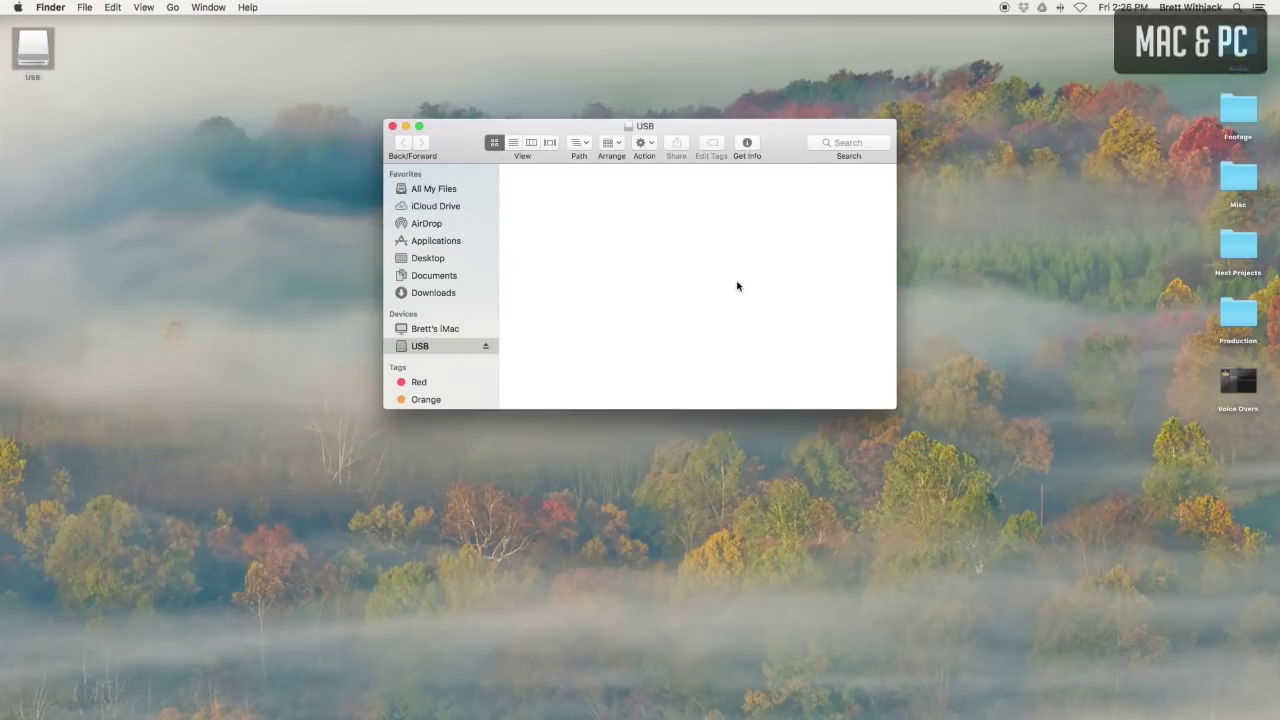
key(shift+super+n)
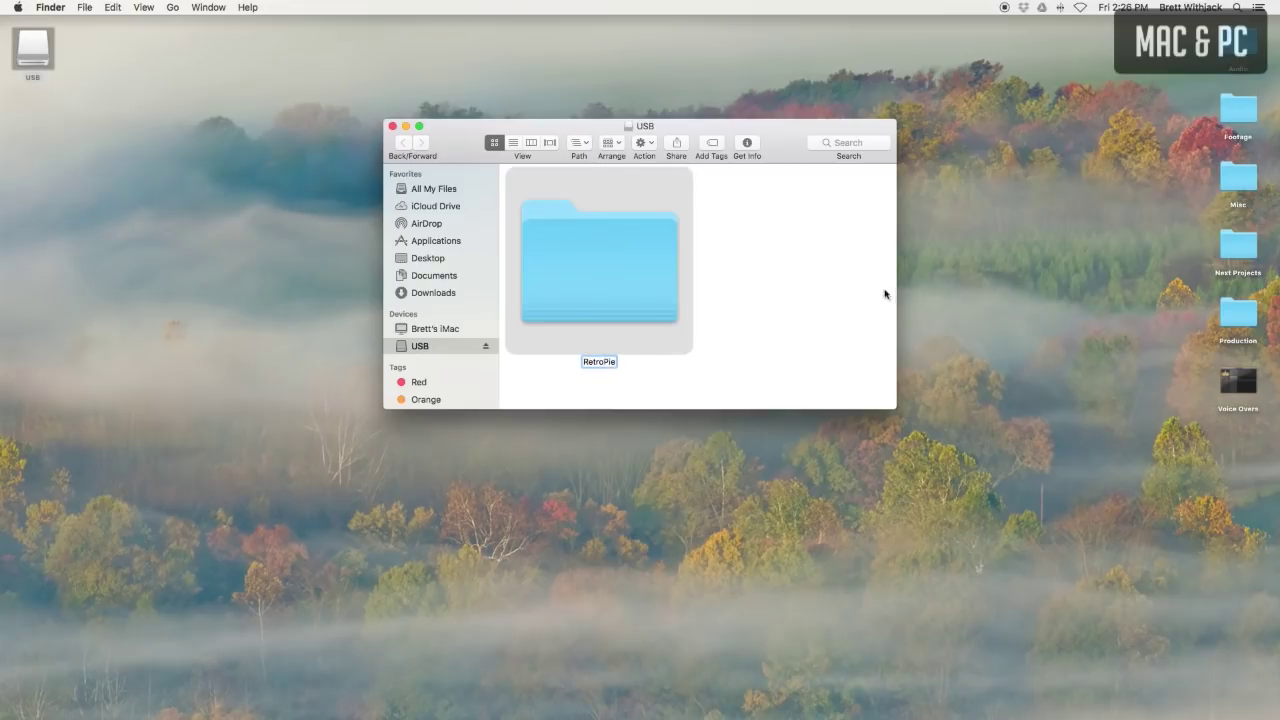
click(782, 304)
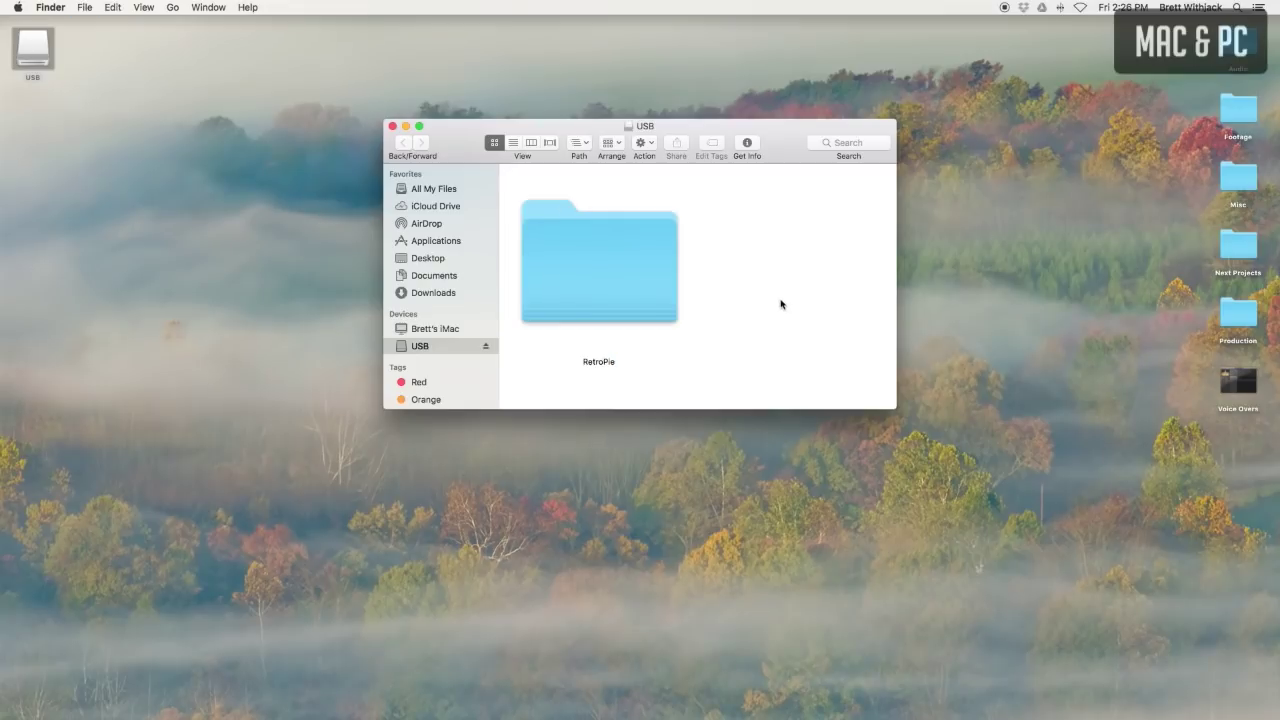
click(486, 347)
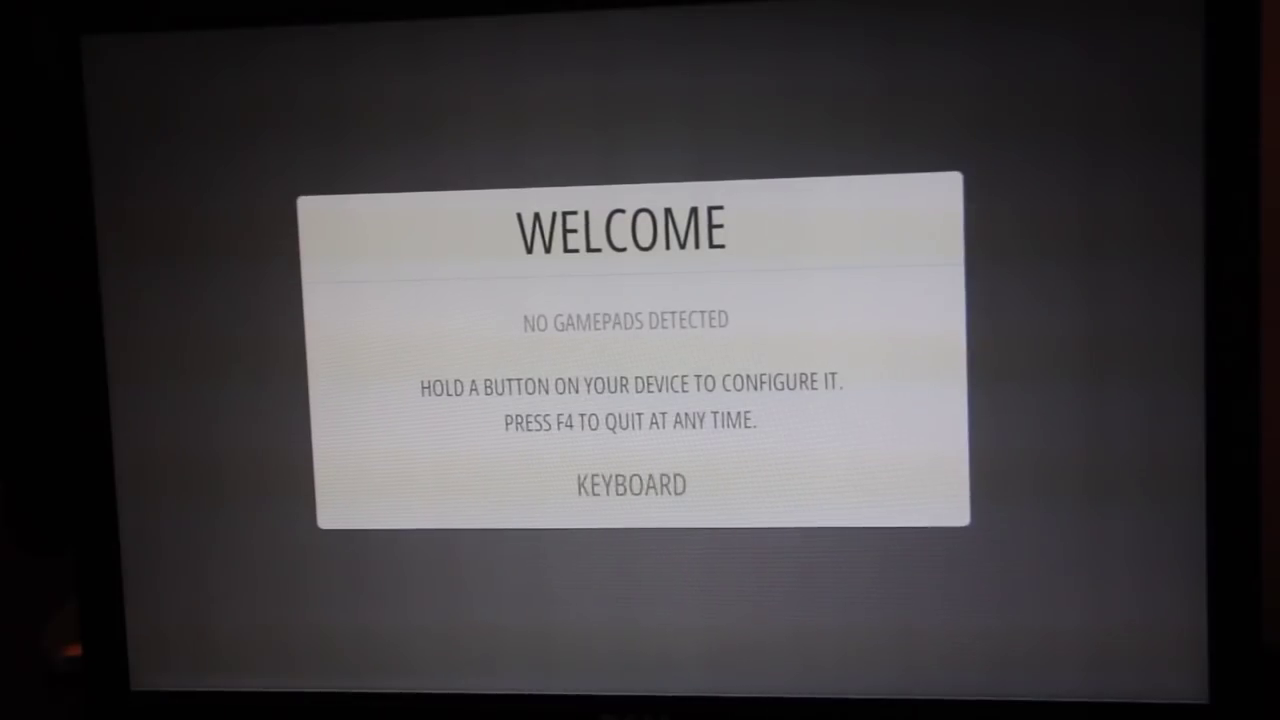
Map the arrow keys to the D-pad and X, S, Z to face buttons, skipping analog inputs
key(Return)
key(Up)
key(Down)
key(Left)
key(Right)
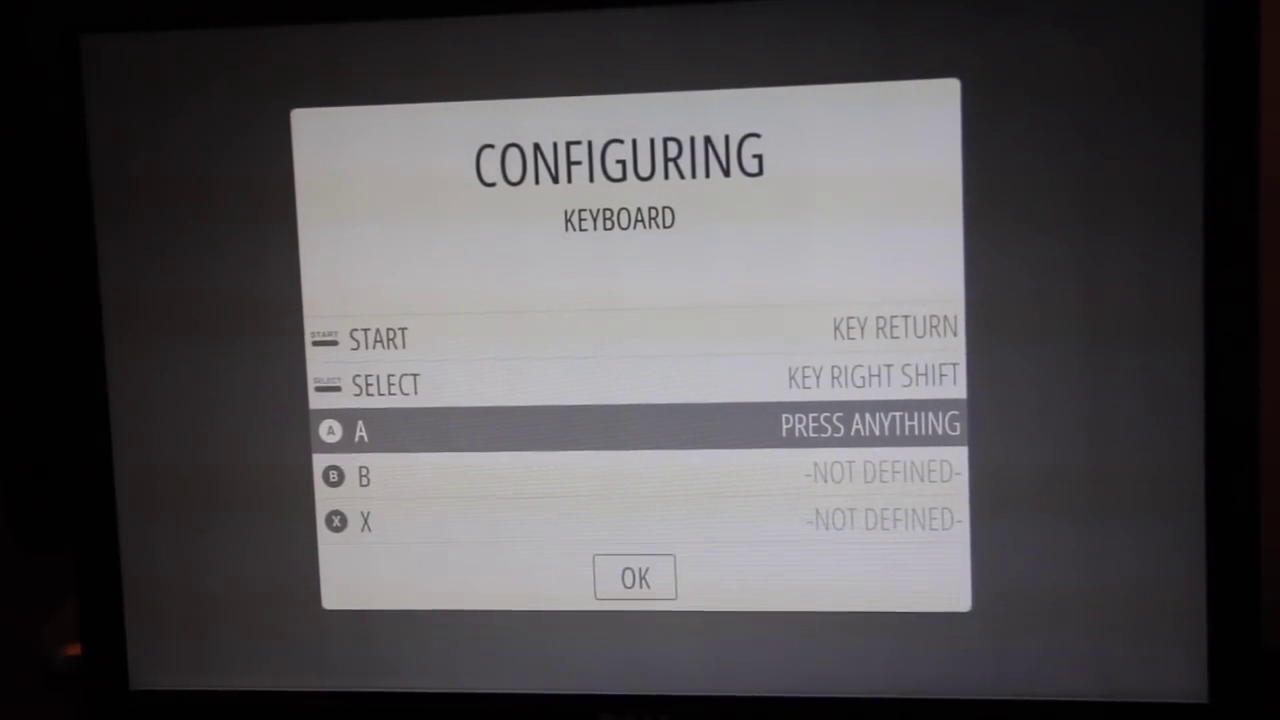
key(x)
key(s)
key(z)
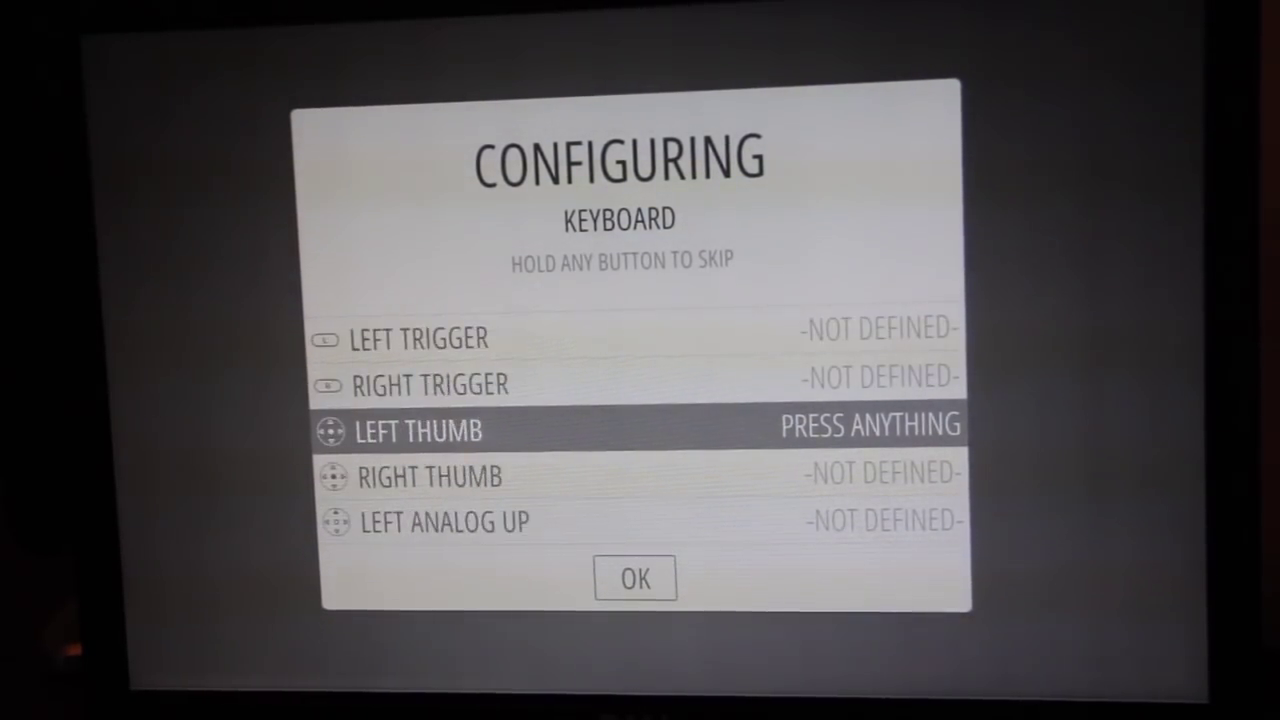
key(Down)
key(Down)
key(Down)
key(Down)
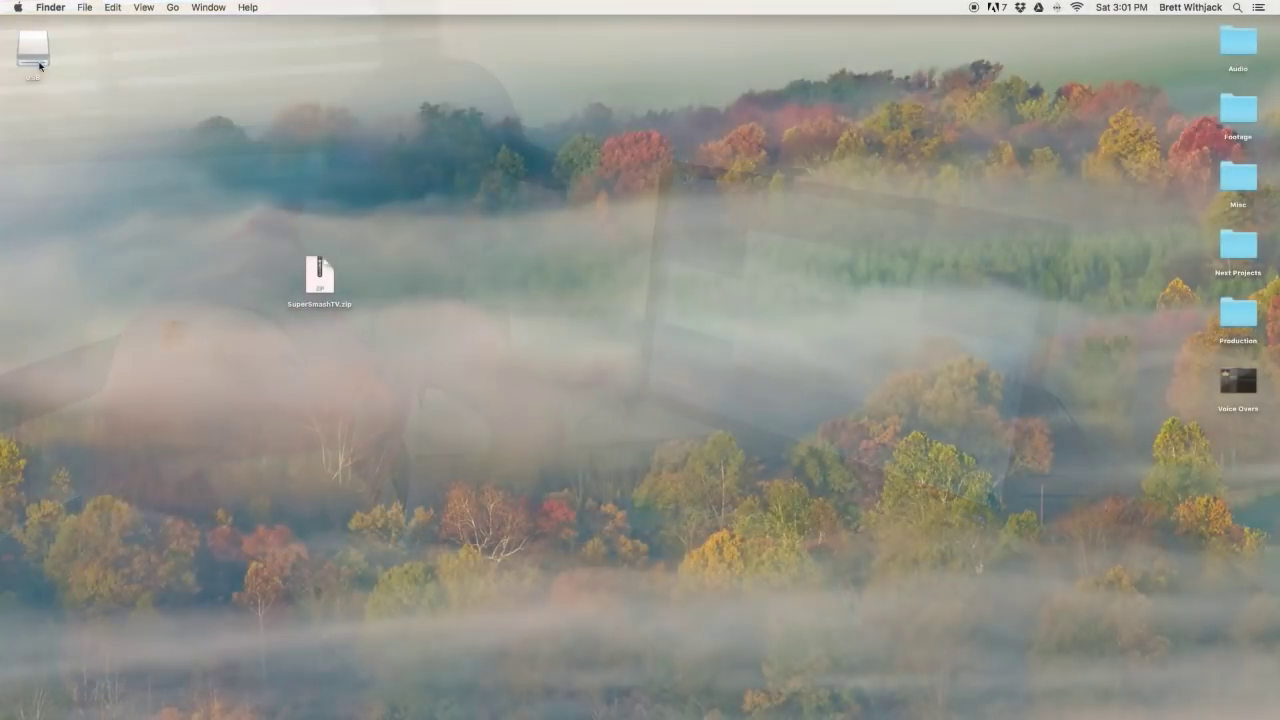
Browse the USB drive's RetroPie > roms folder down to the snes subfolder
double_click(36, 50)
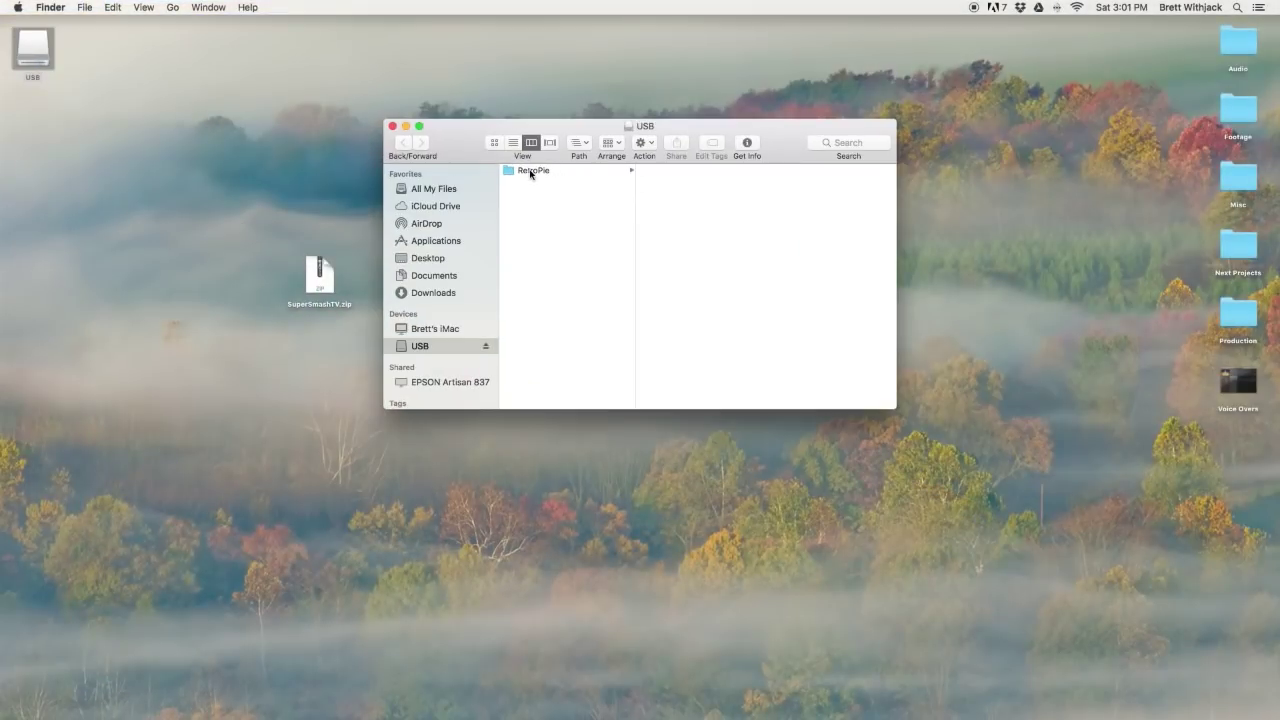
click(664, 194)
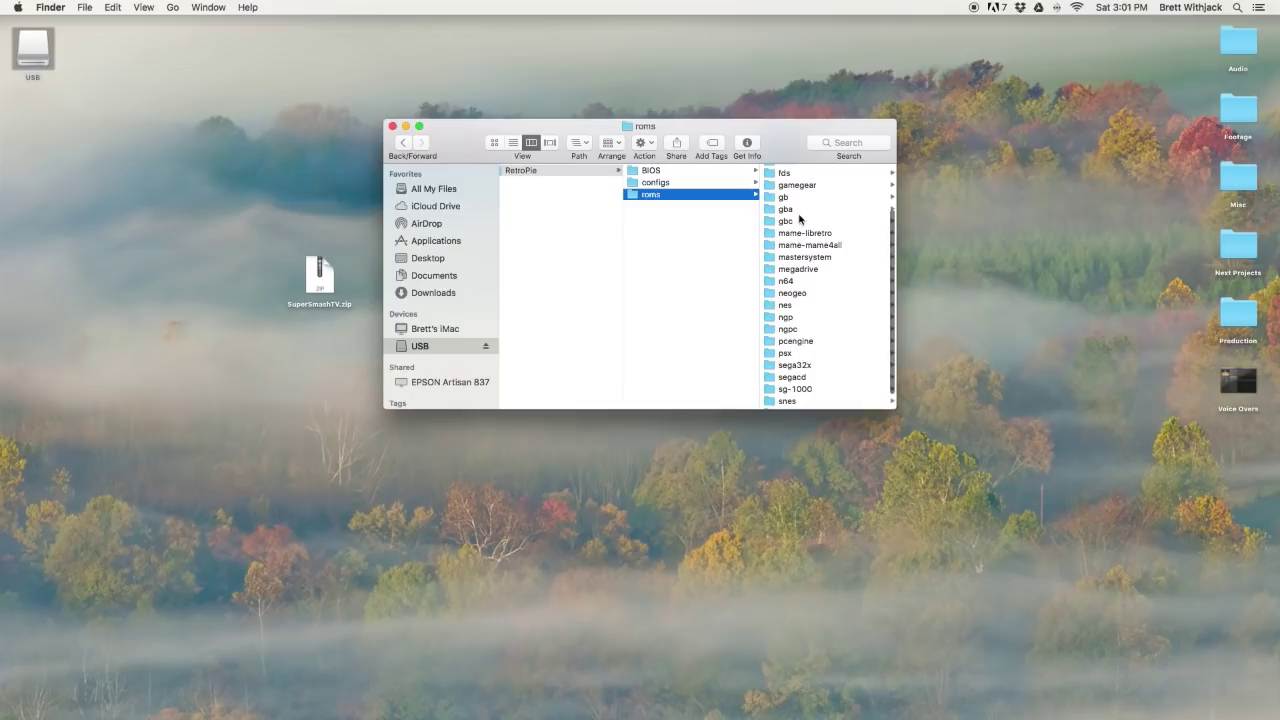
scroll(800, 218, down, 1)
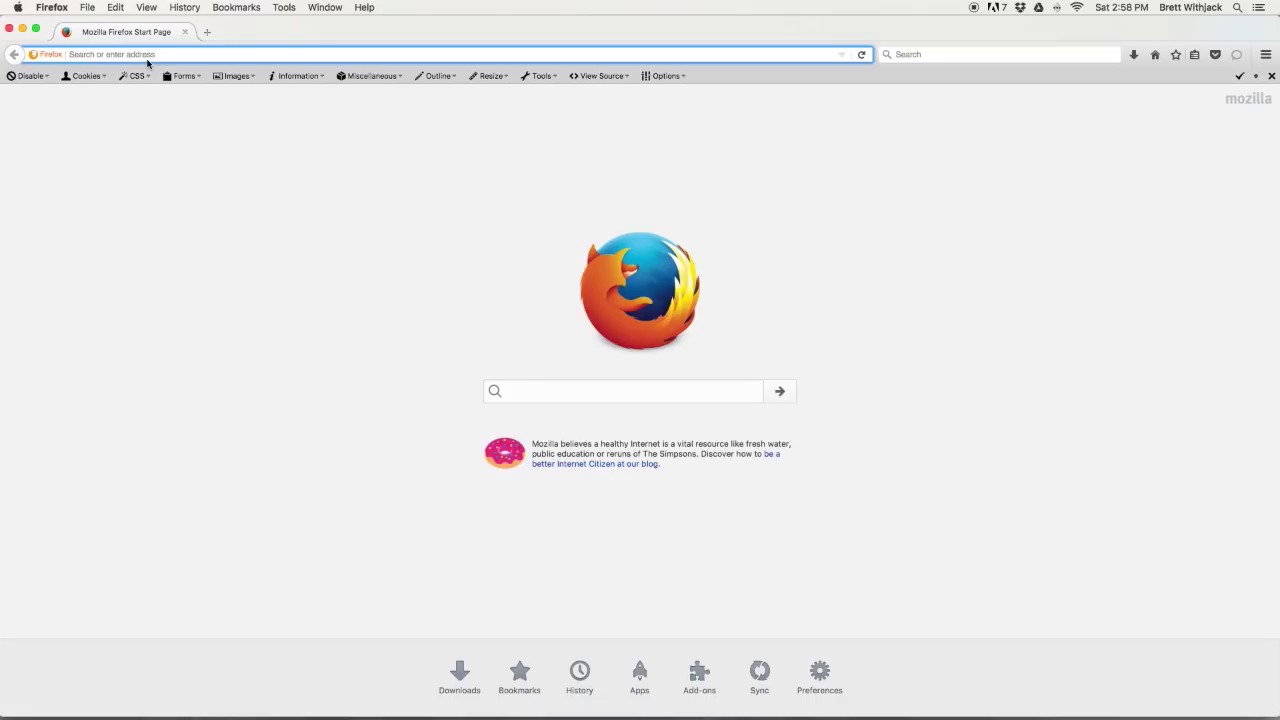
Search for 'supersmashtv snes rom' and scroll through the Yahoo ROM site results
text(supersmasht)
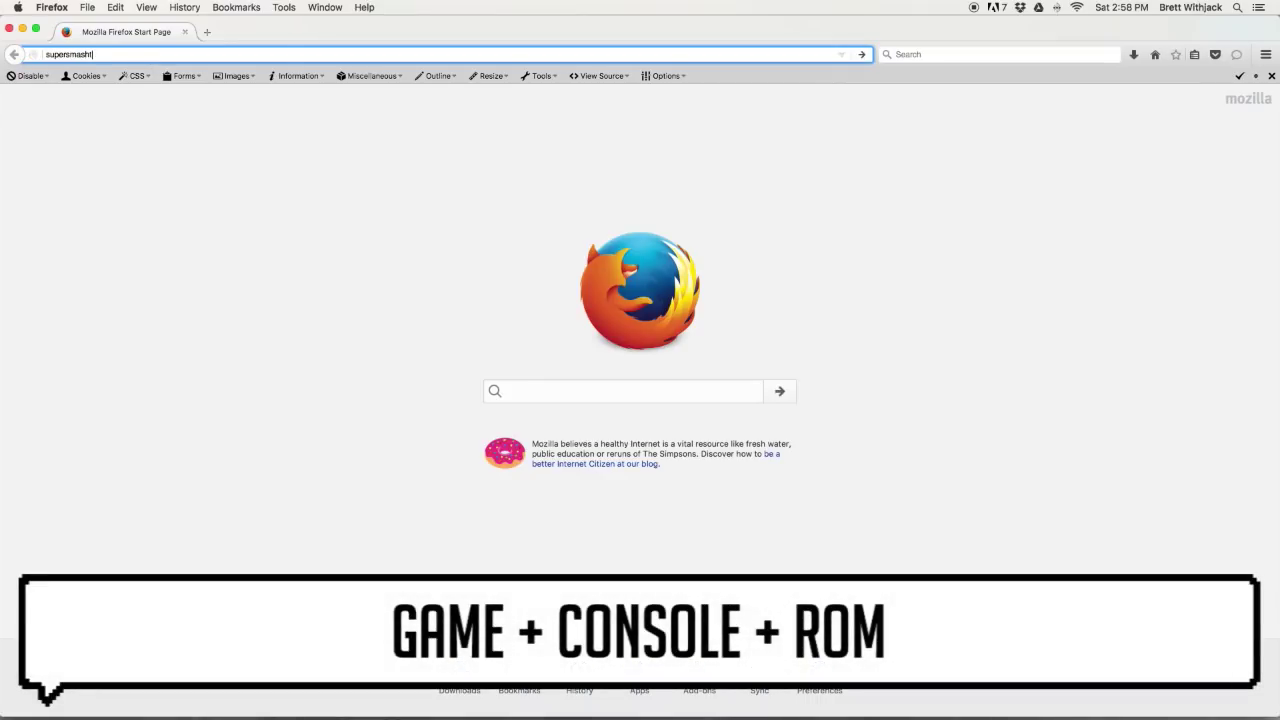
text(v snes rom)
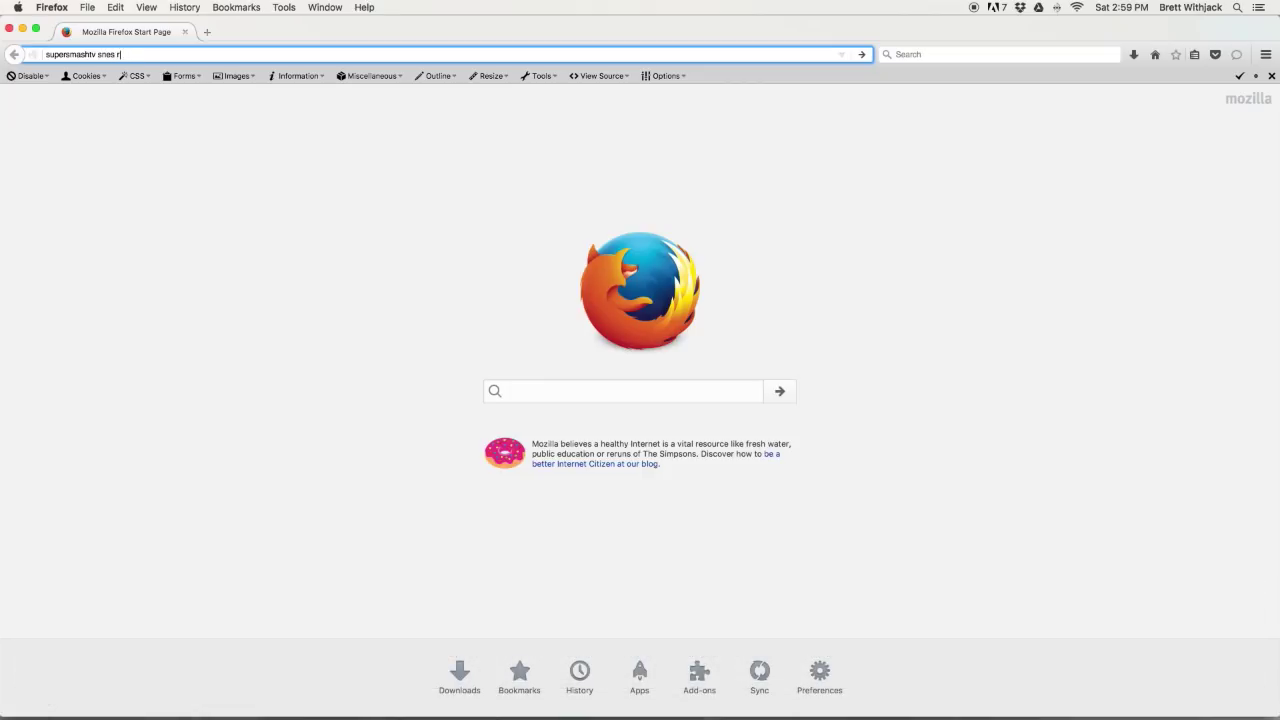
key(Return)
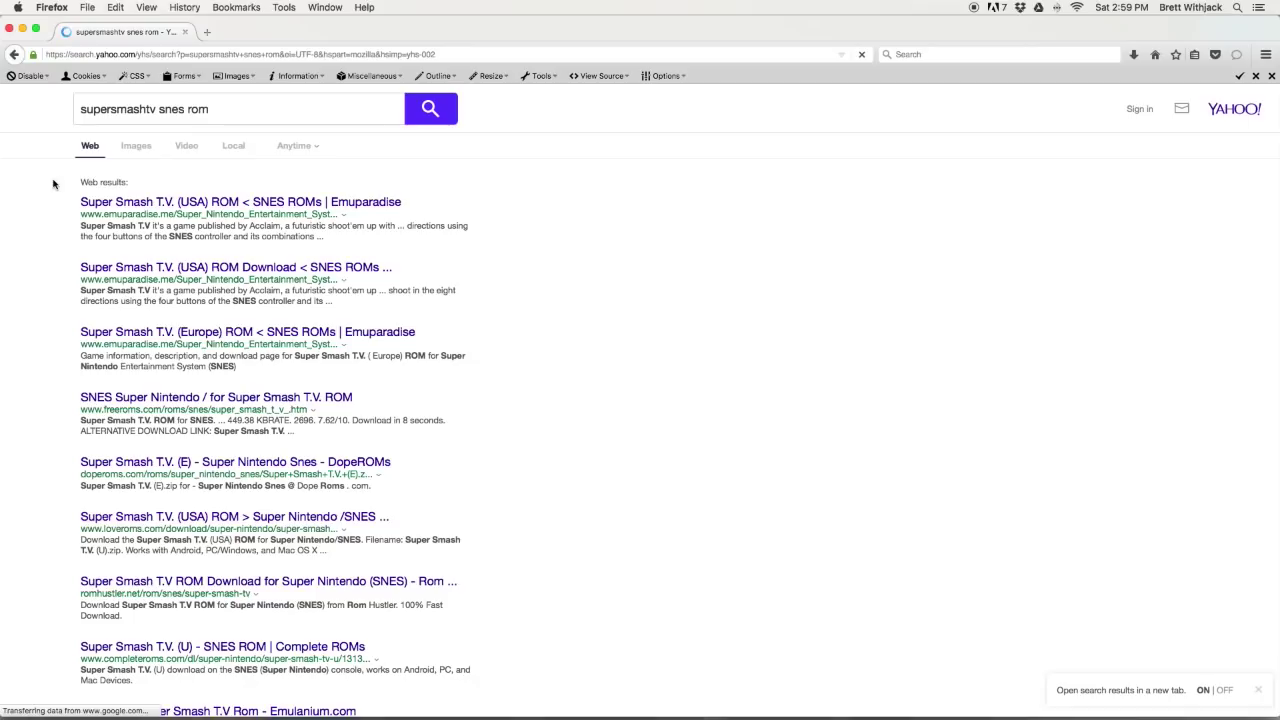
scroll(54, 183, down, 2)
scroll(54, 183, down, 2)
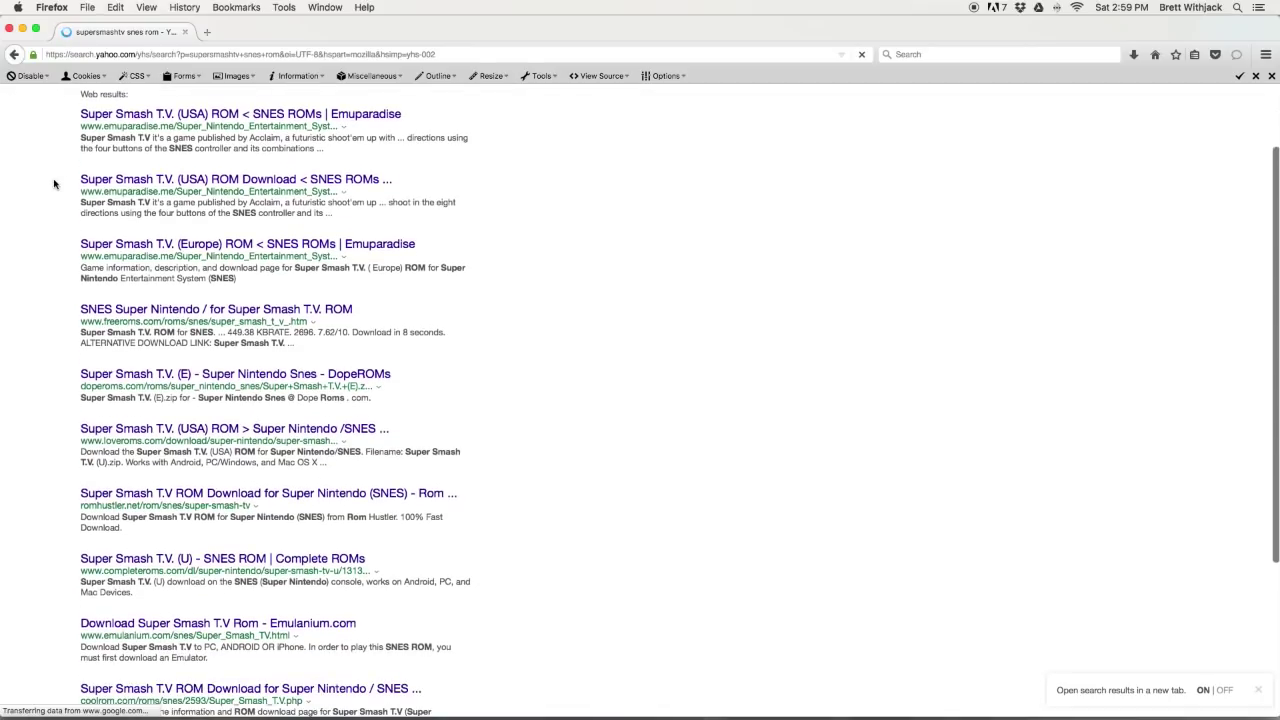
scroll(54, 183, down, 2)
scroll(54, 183, down, 3)
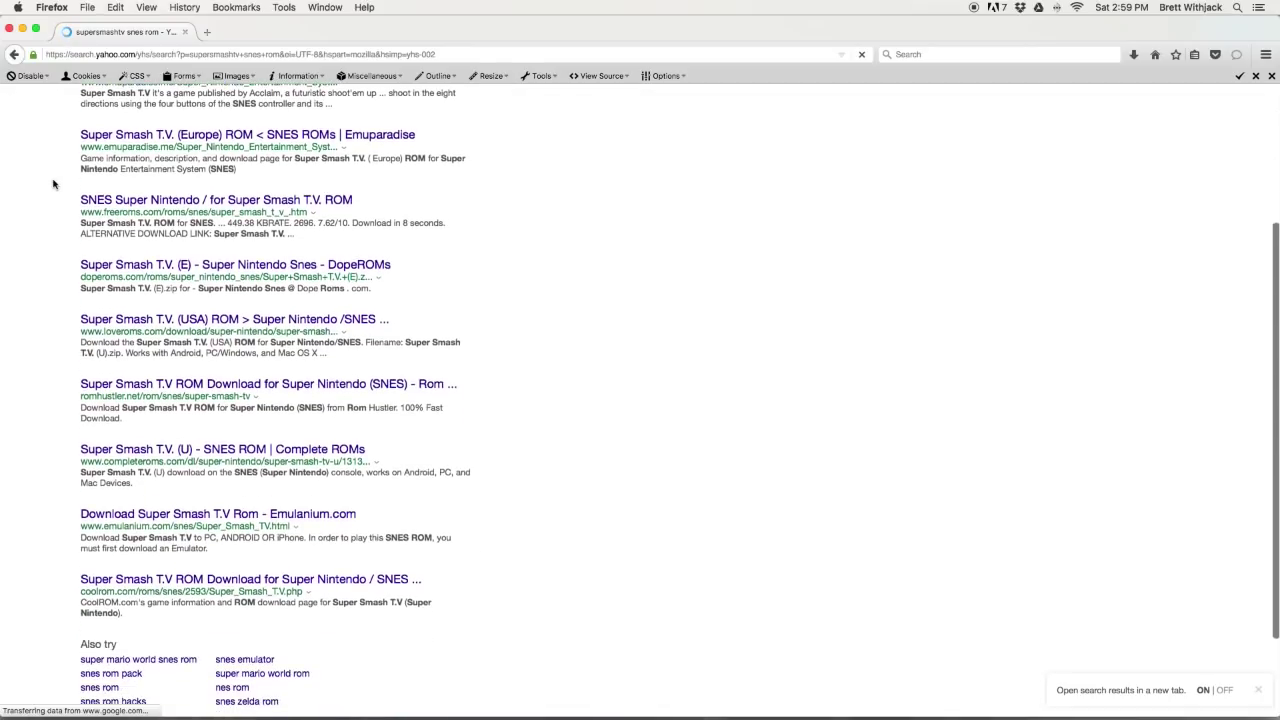
scroll(52, 181, up, 5)
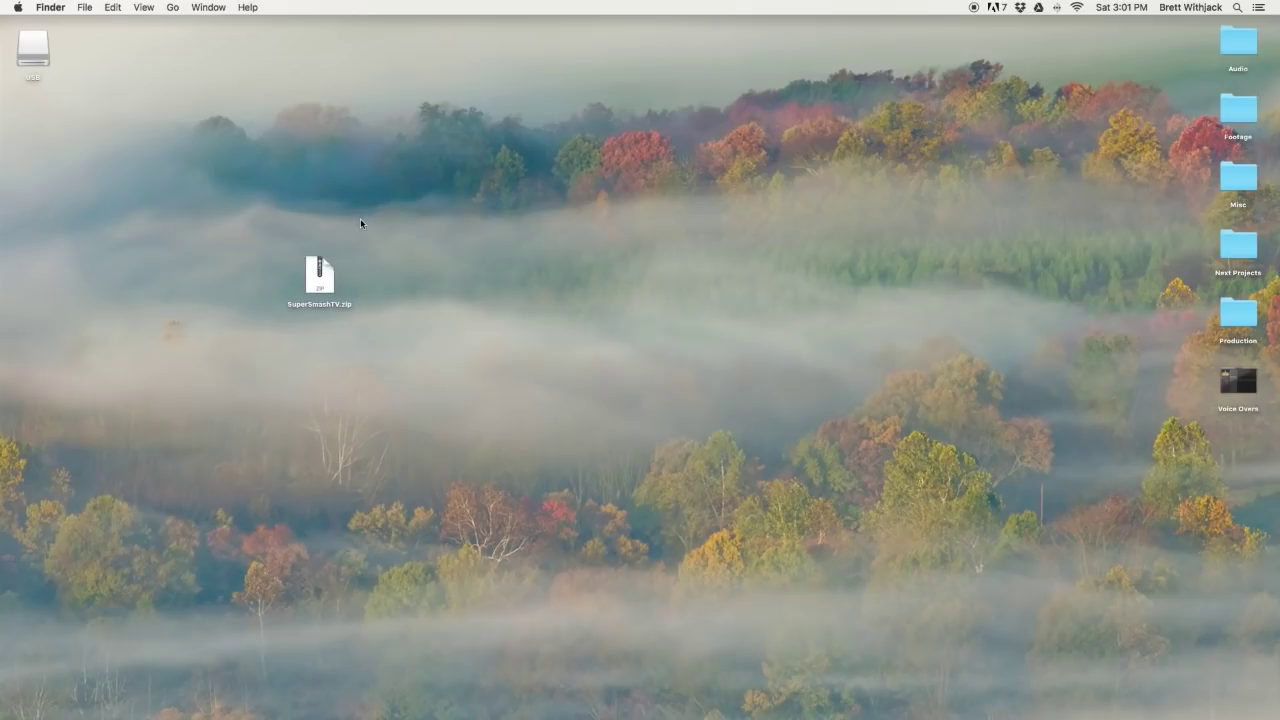
Open the USB drive's RetroPie > roms > snes folder in column view
double_click(34, 50)
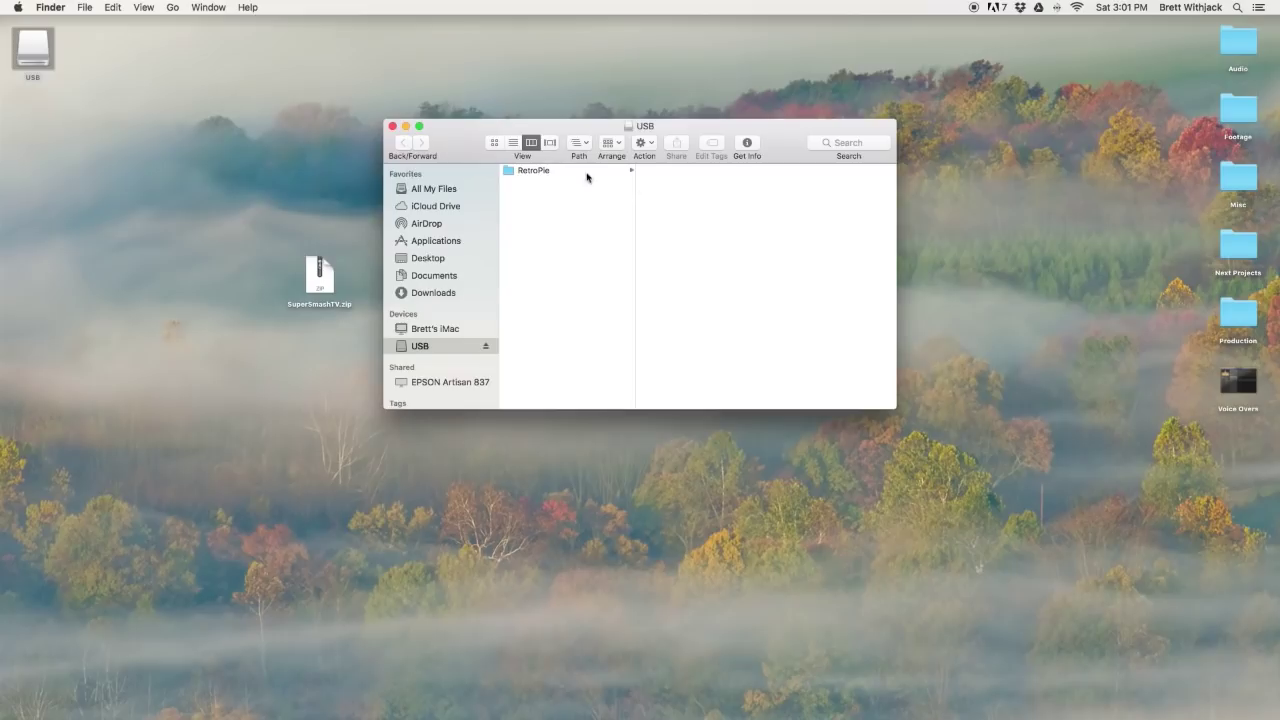
click(664, 194)
scroll(798, 225, down, 6)
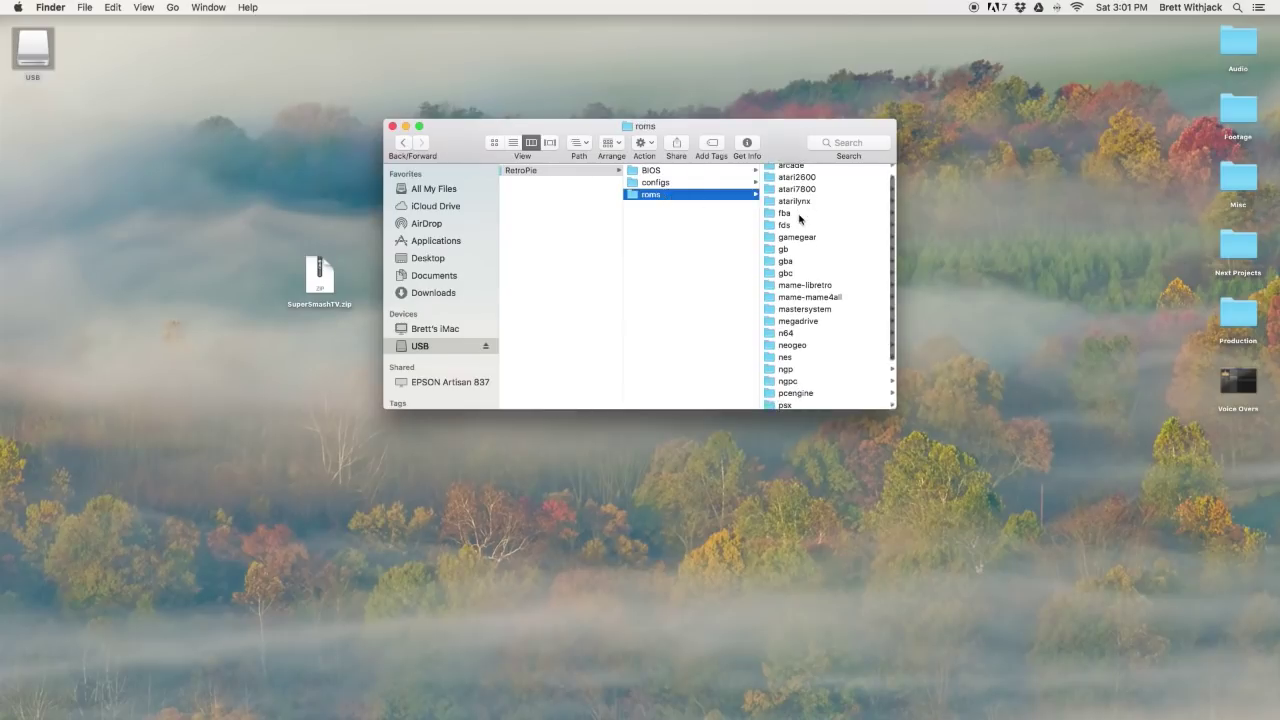
click(789, 381)
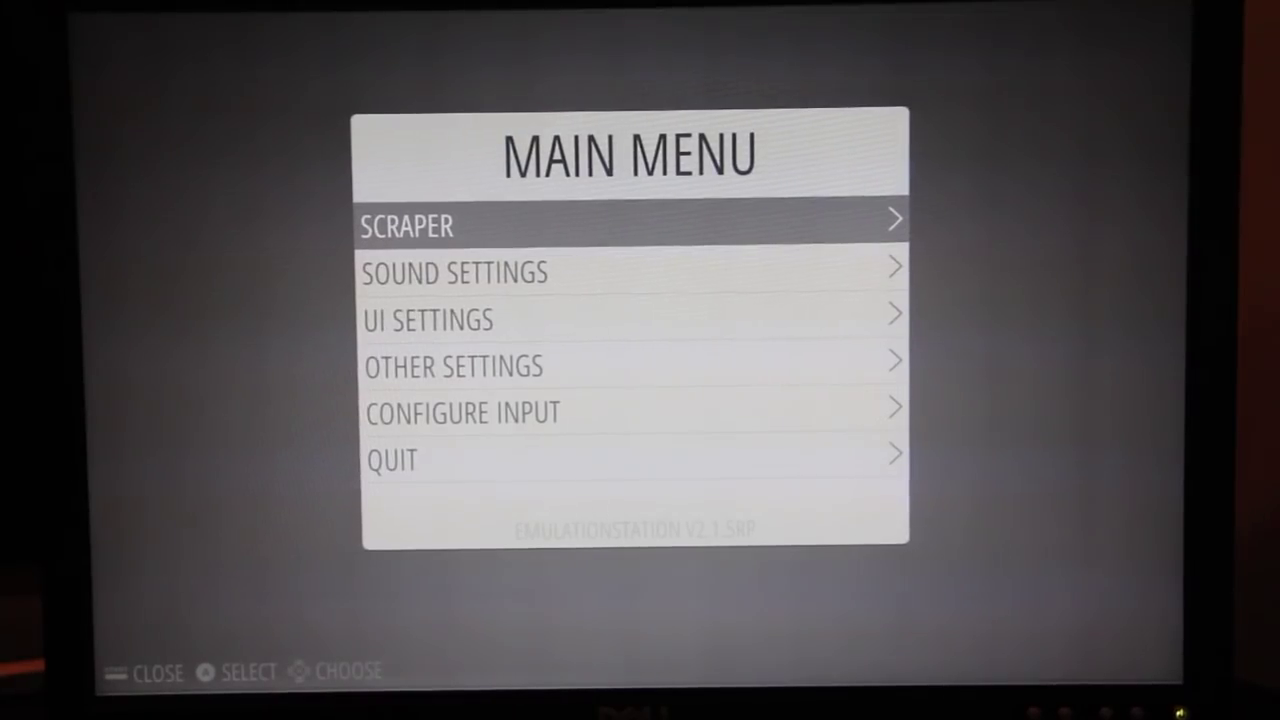
Choose QUIT, then RESTART SYSTEM from RetroPie's Main Menu
key(Down)
key(Down)
key(Down)
key(Down)
key(Down)
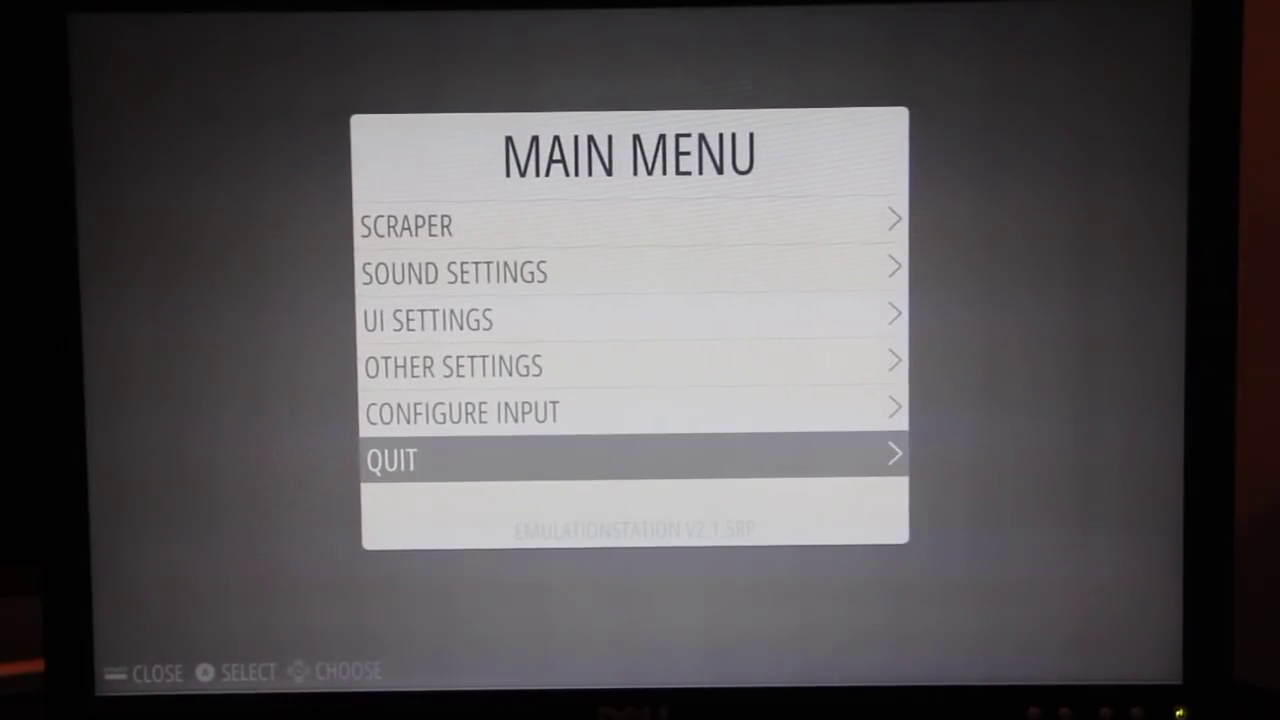
key(Return)
key(Down)
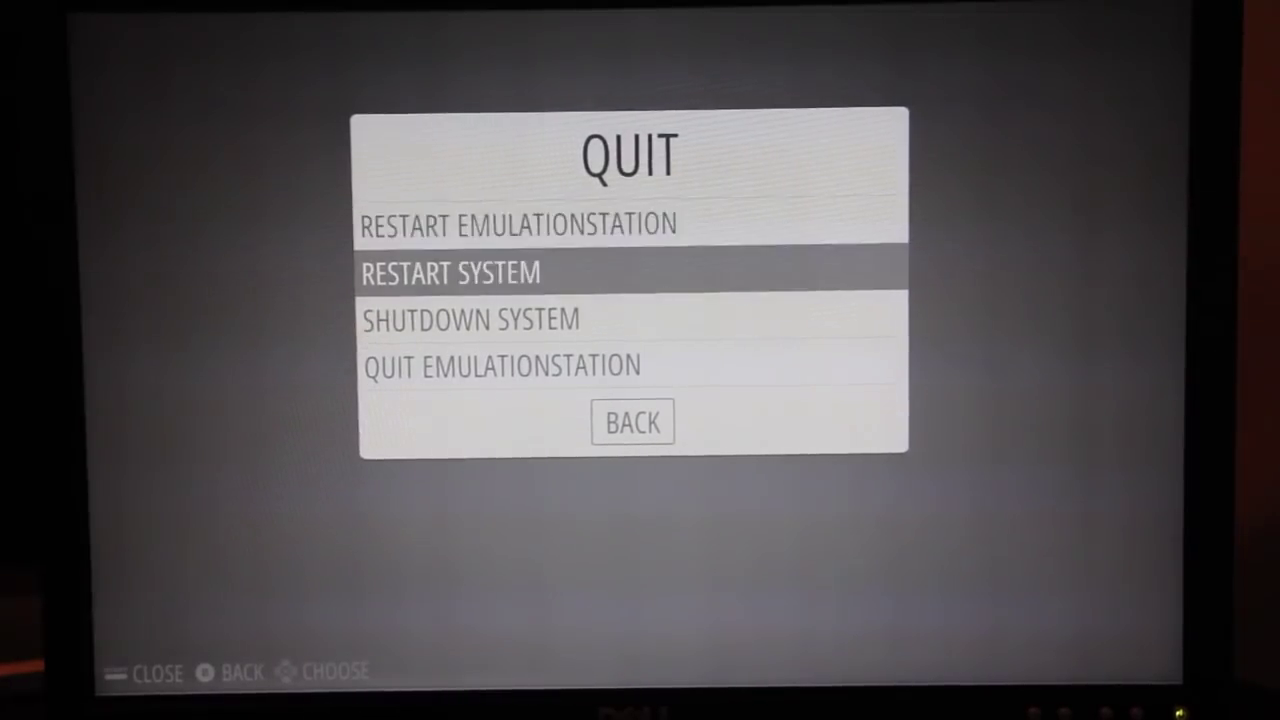
key(Return)
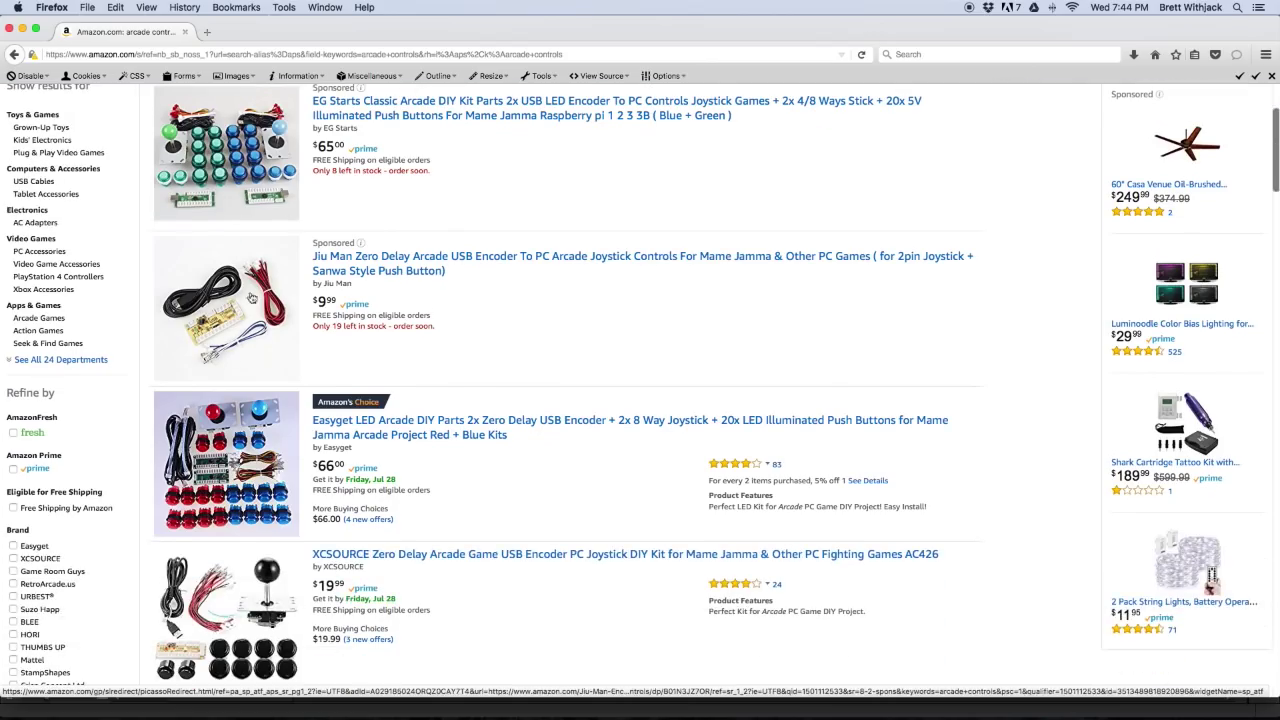
scroll(165, 330, down, 6)
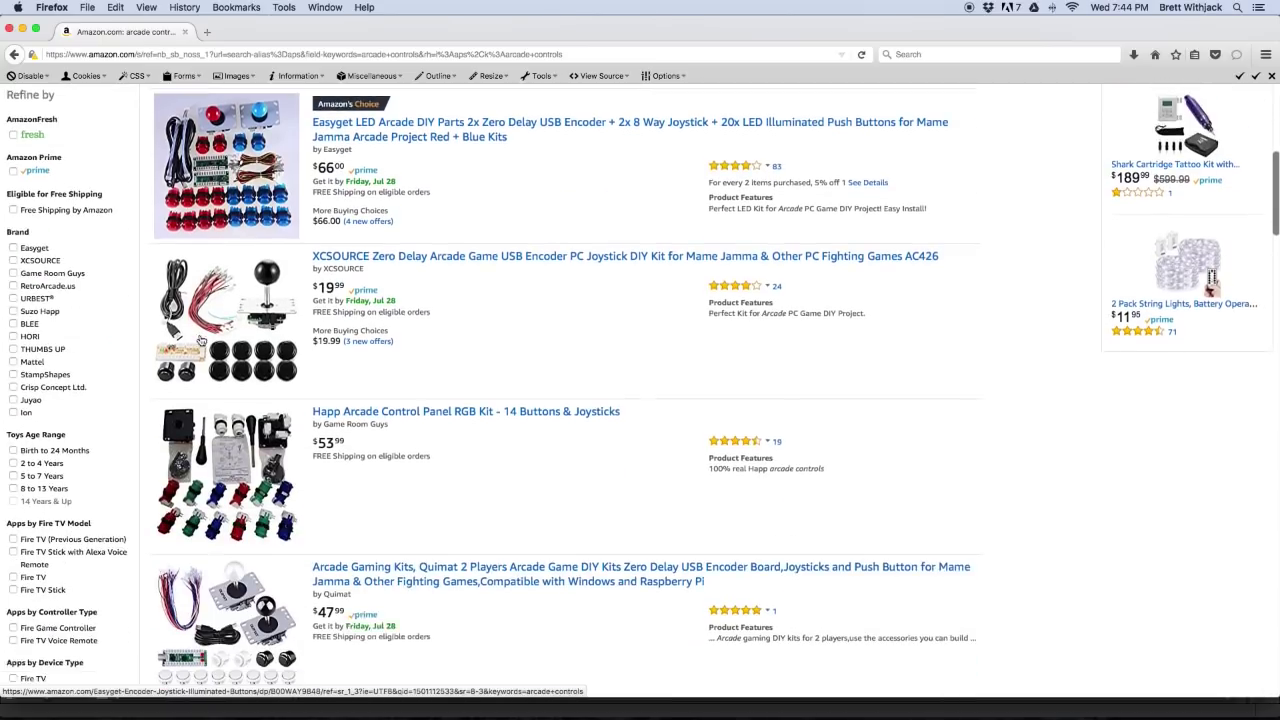
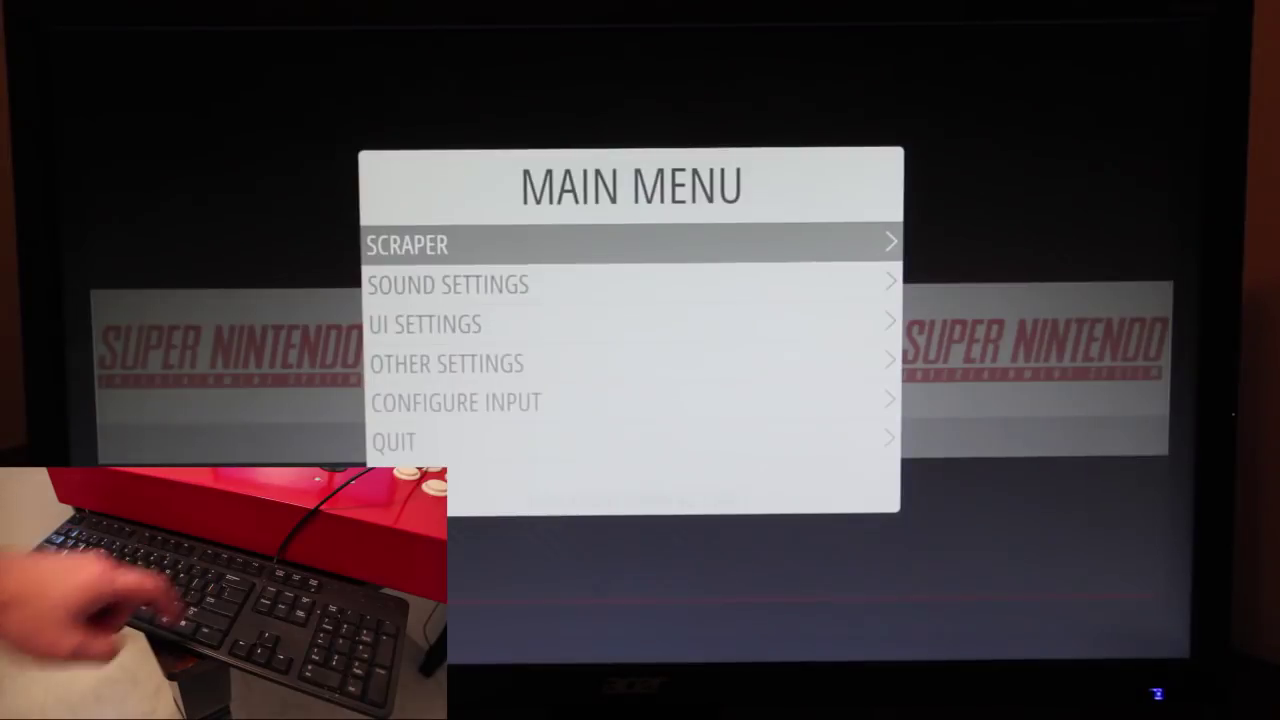
Choose CONFIGURE INPUT in the Main Menu to begin remapping the controller
key(Down)
key(Down)
key(Down)
key(Down)
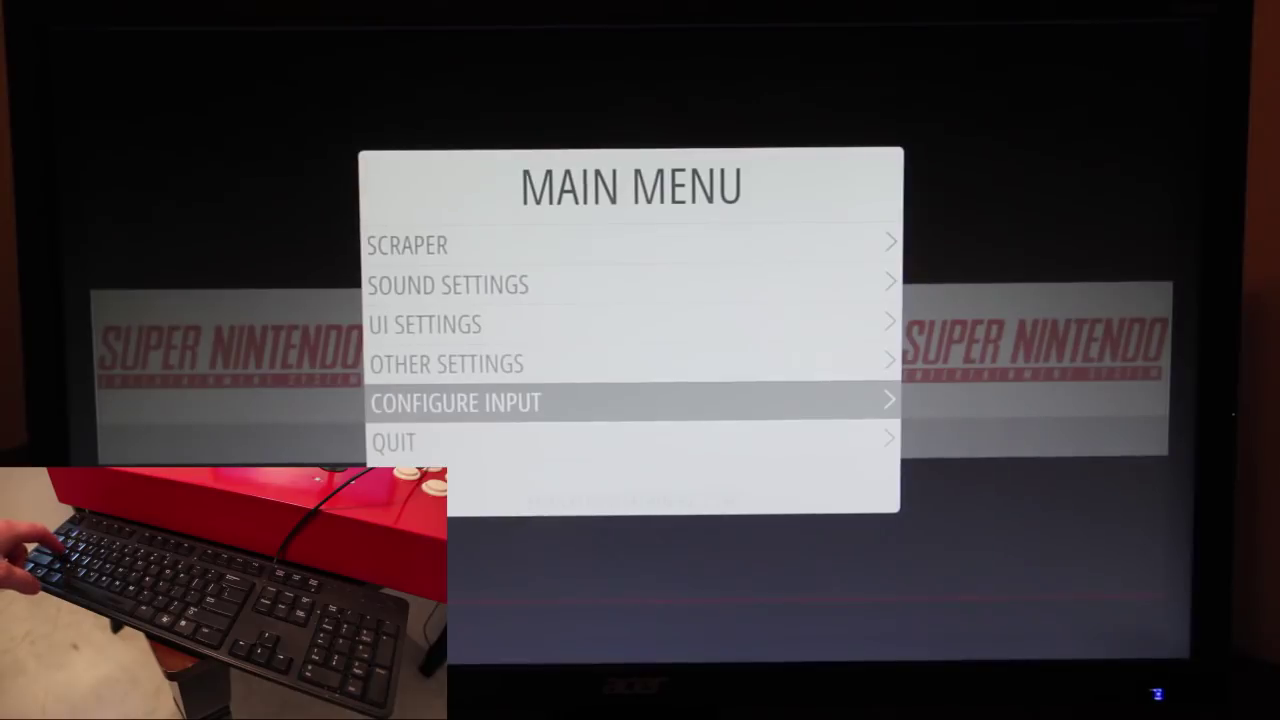
key(Return)
key(Return)
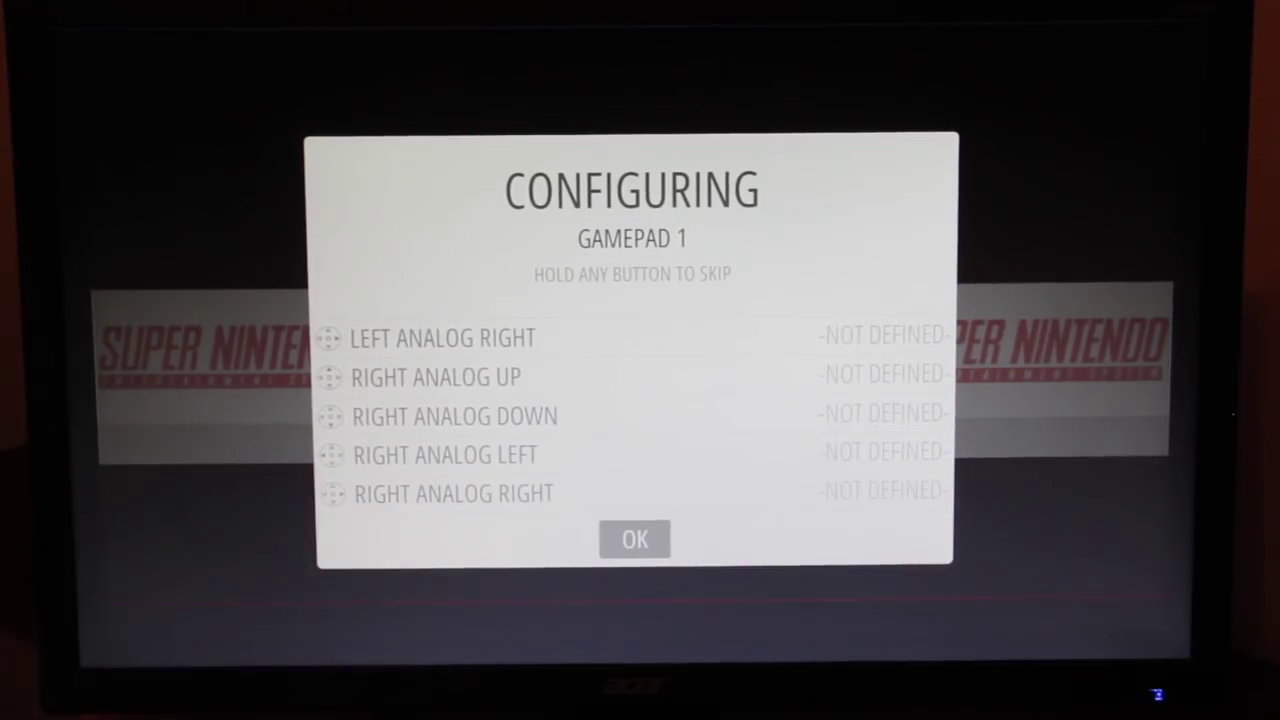
Confirm the Gamepad 1 mapping, close the menu, and browse the carousel from Super Nintendo back to RetroPie
key(Return)
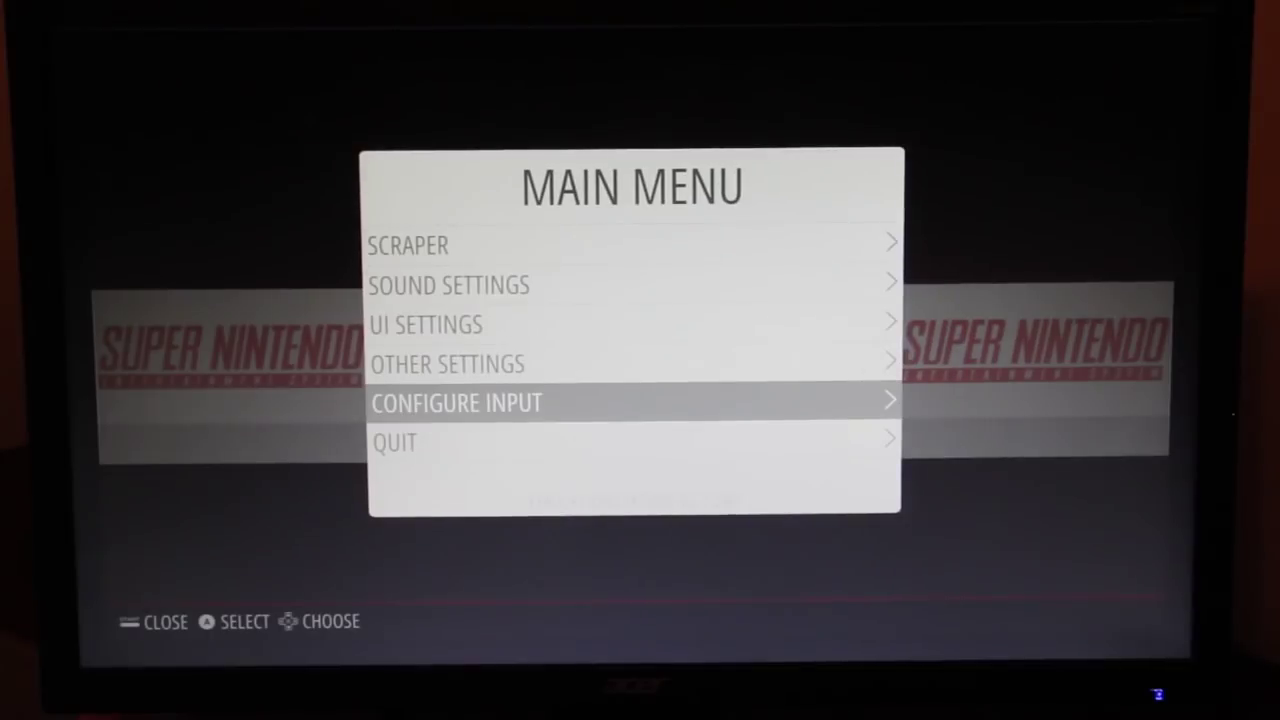
key(Escape)
key(Right)
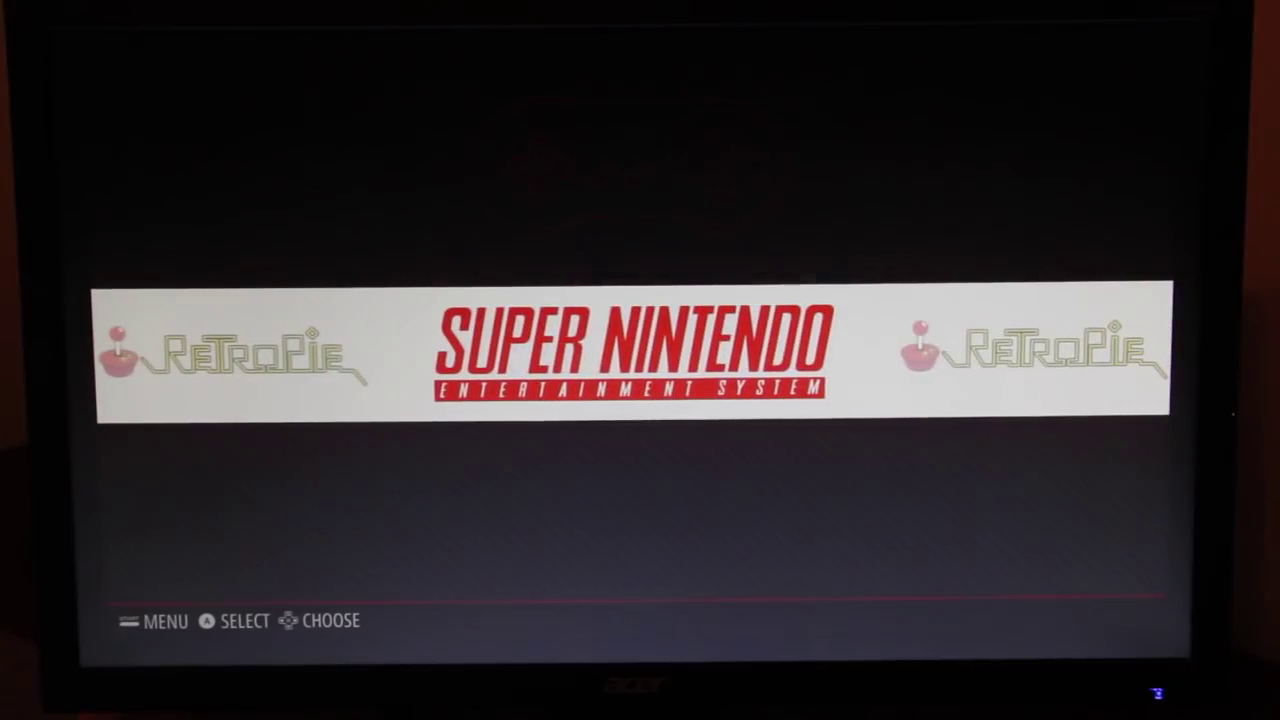
key(Left)
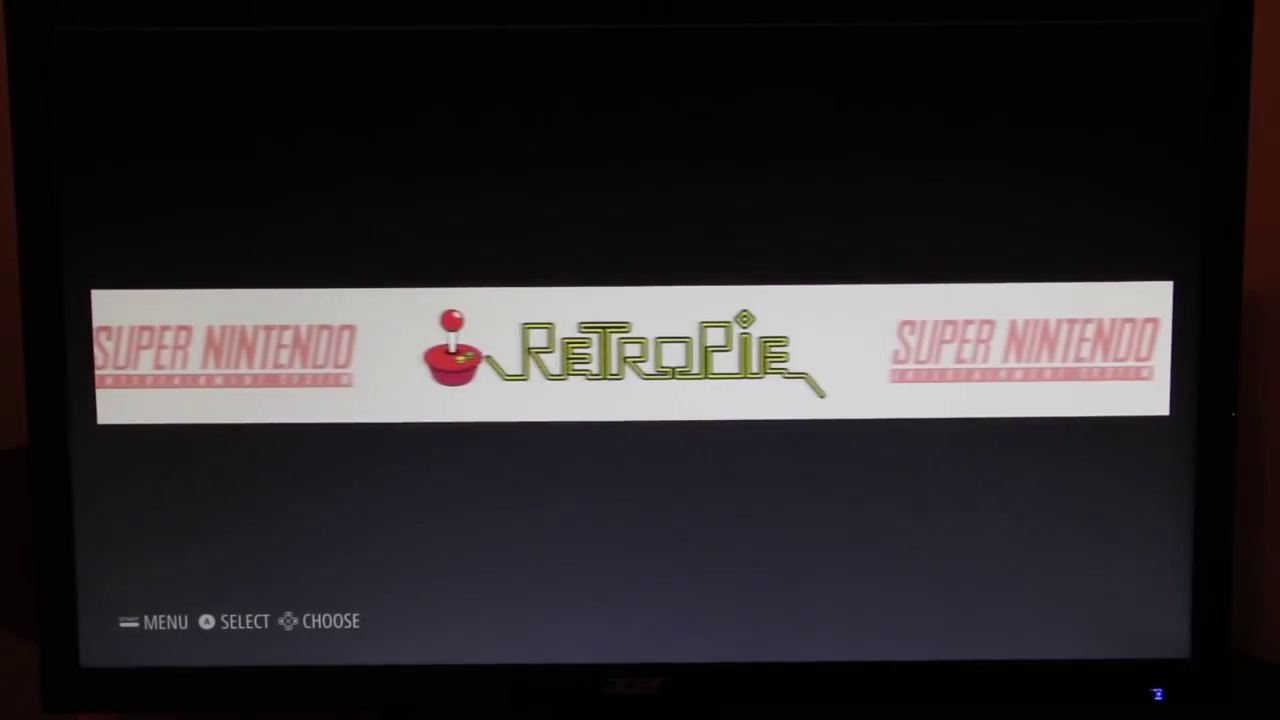